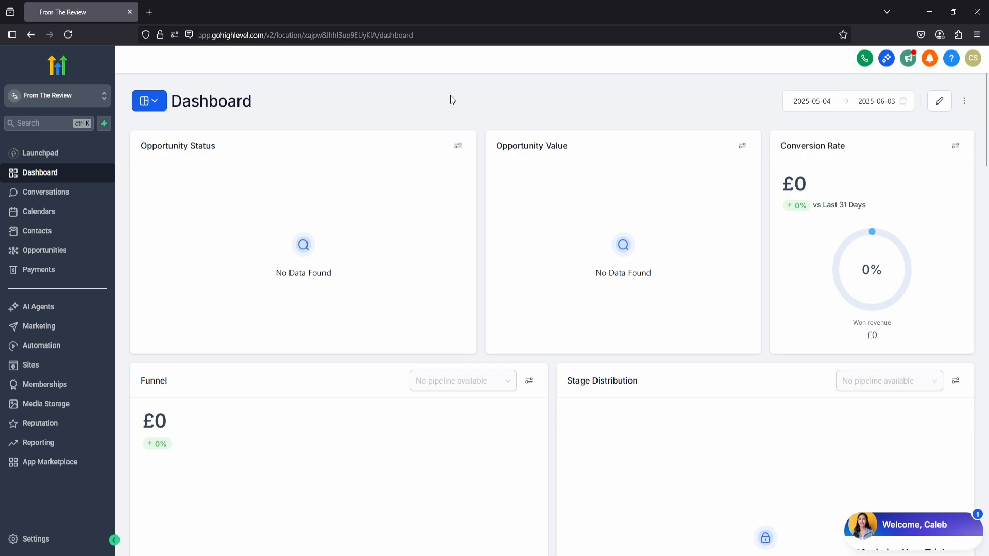
Open the calendar settings and look through the Groups, Service Menu, Rooms and Equipment sections.
left_click(47, 217)
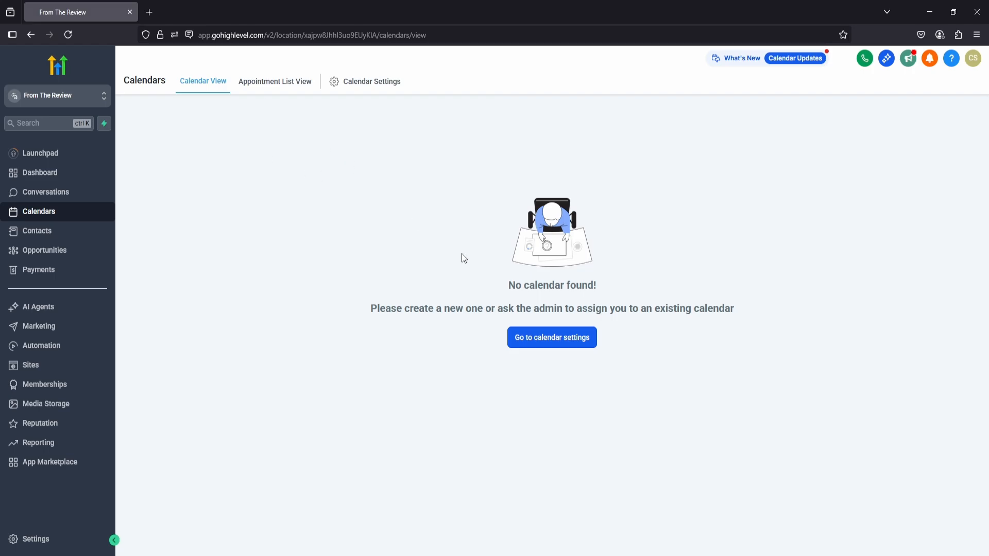
left_click(554, 340)
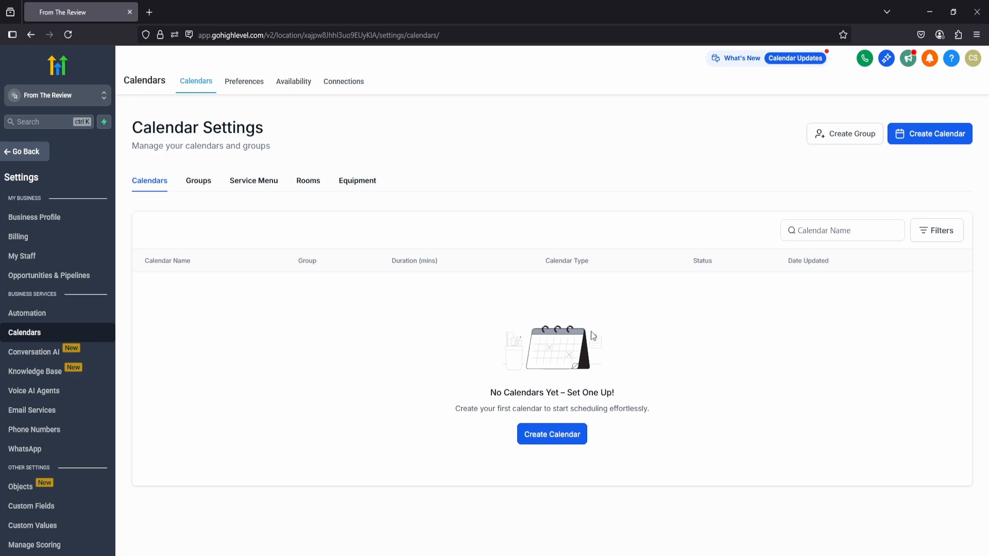
left_click(198, 180)
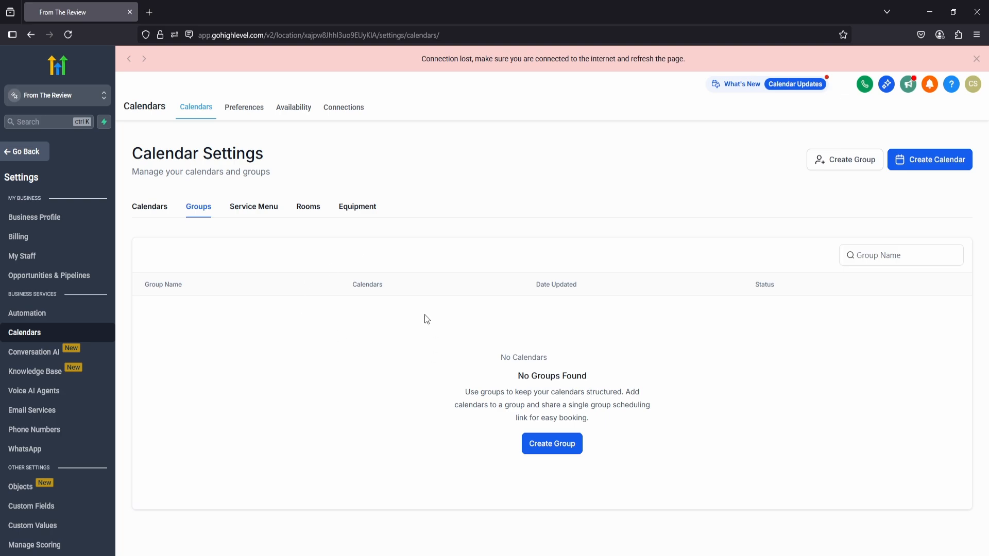
left_click(247, 209)
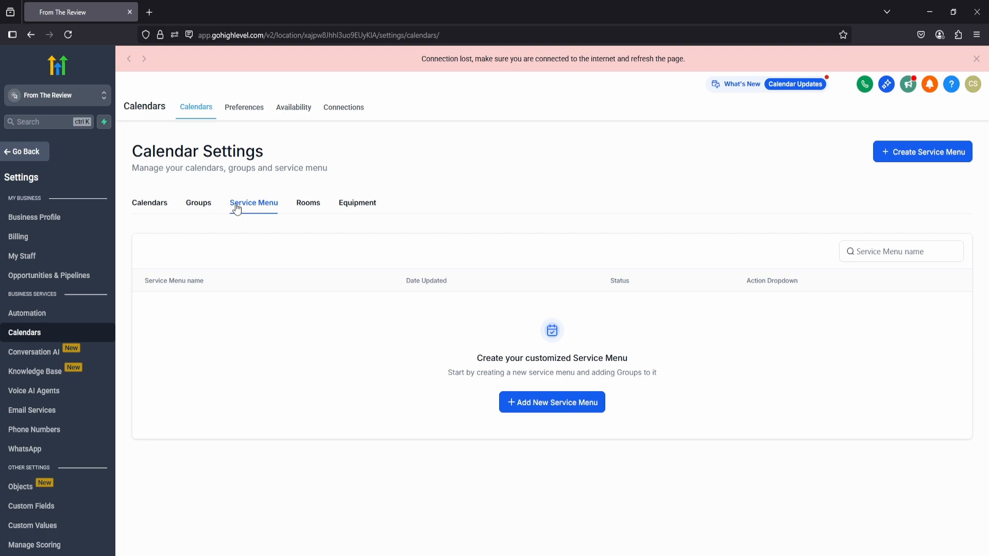
left_click(311, 183)
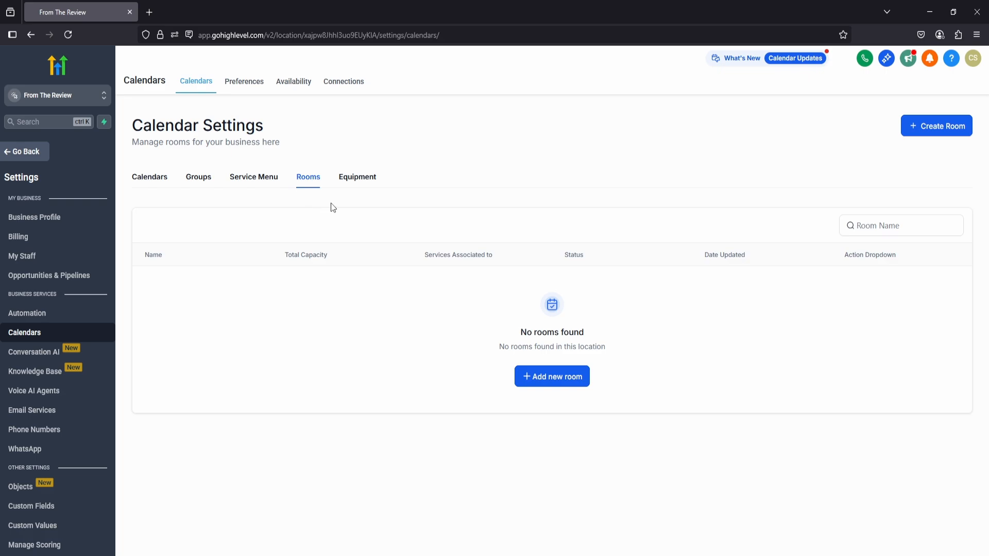
left_click(356, 180)
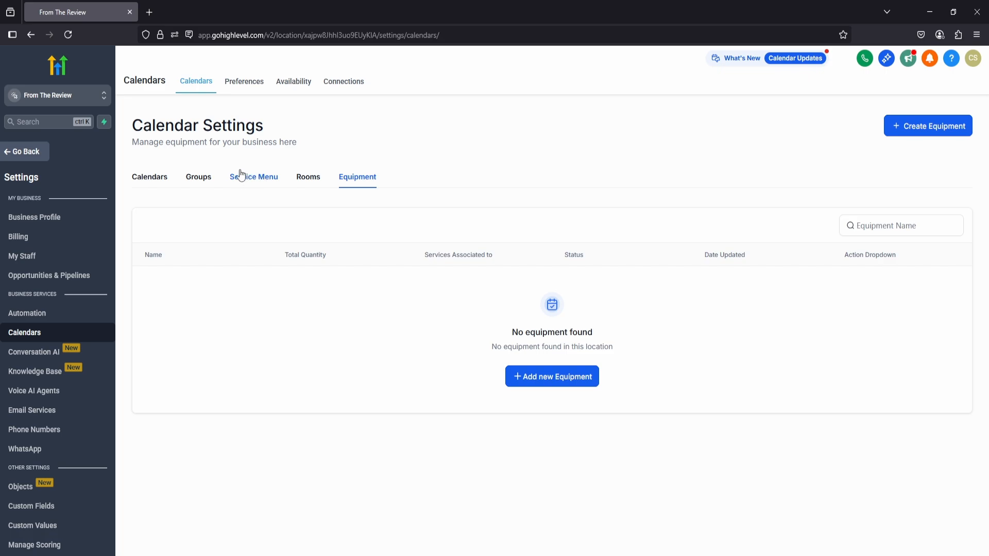
Start a new user under My Staff and fill in the staff member's first name, last name and e-mail.
left_click(18, 264)
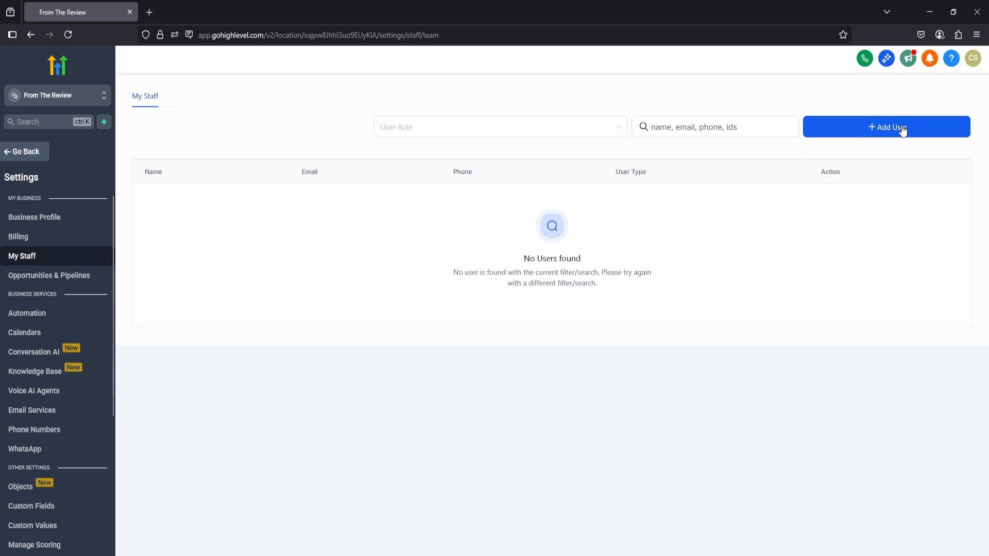
left_click(879, 127)
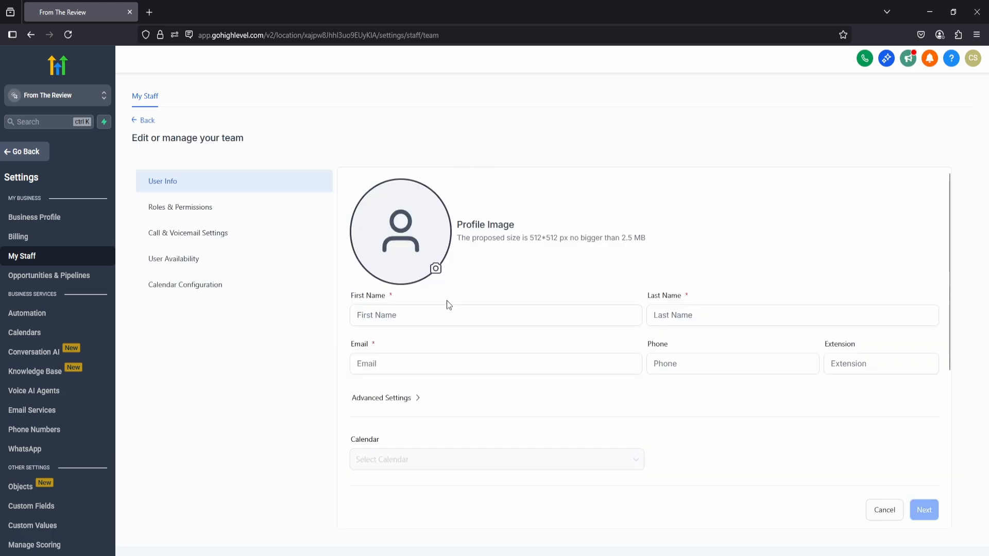
left_click(427, 320)
left_click(675, 320)
left_click(395, 370)
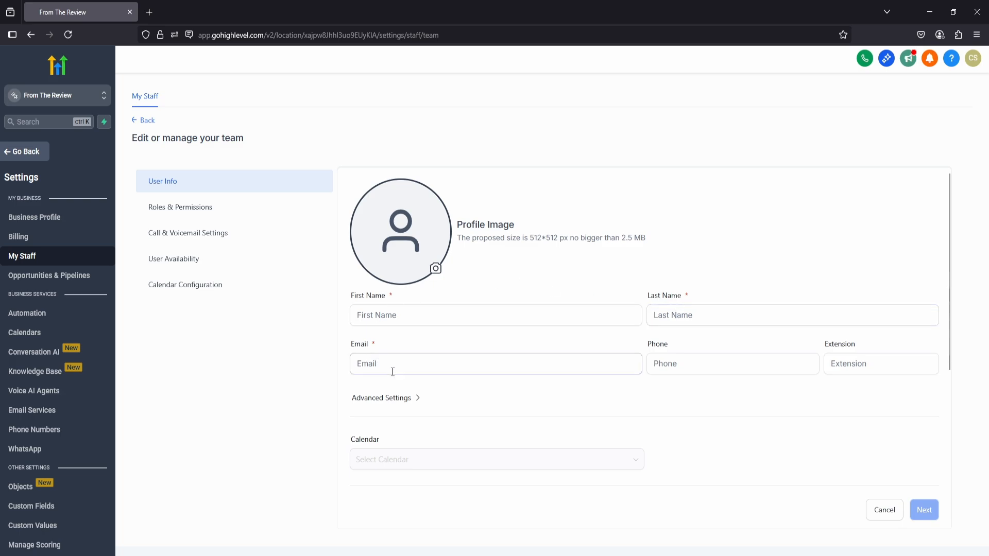
left_click(656, 361)
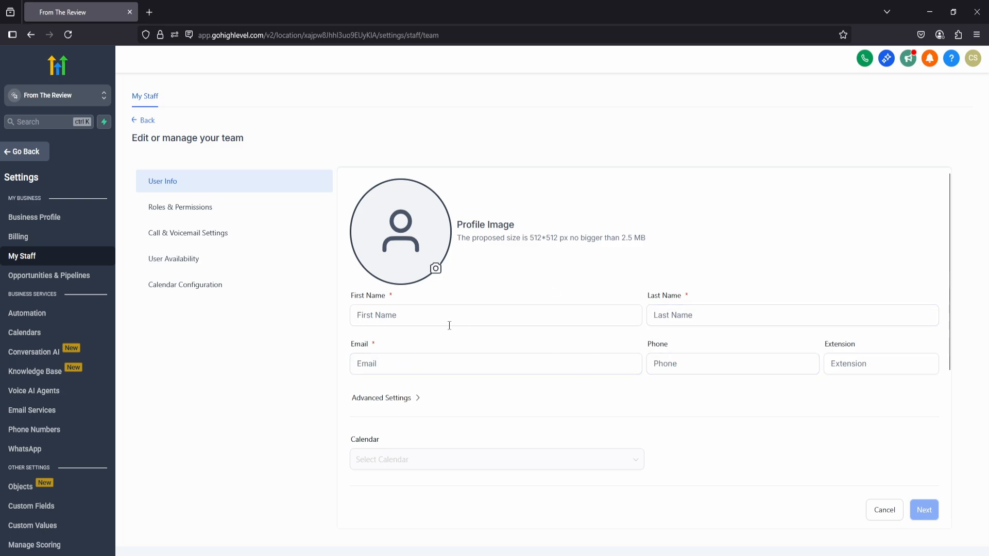
left_click(432, 318)
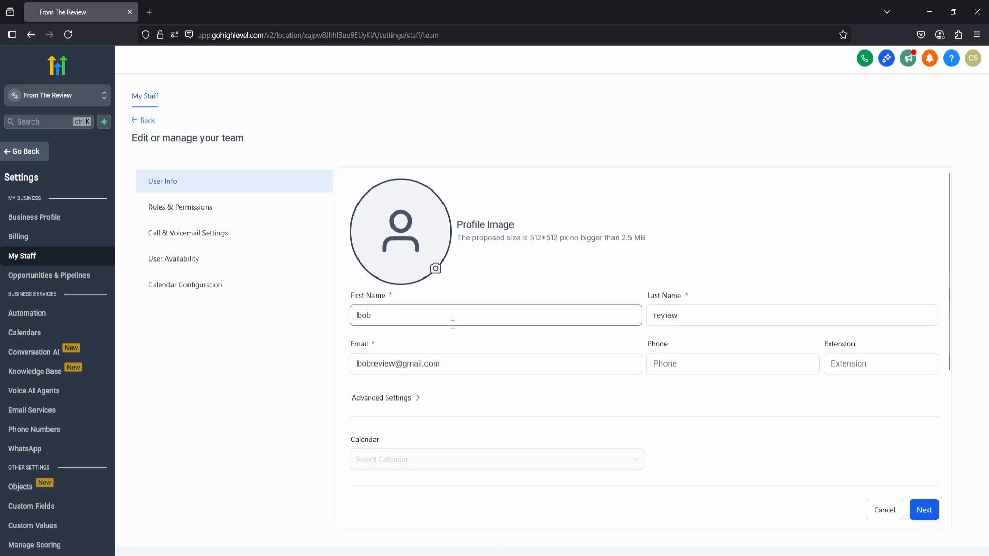
Review the new user's optional details, including the advanced password setting, phone and e-mail signature.
scroll(428, 319, "down", 2)
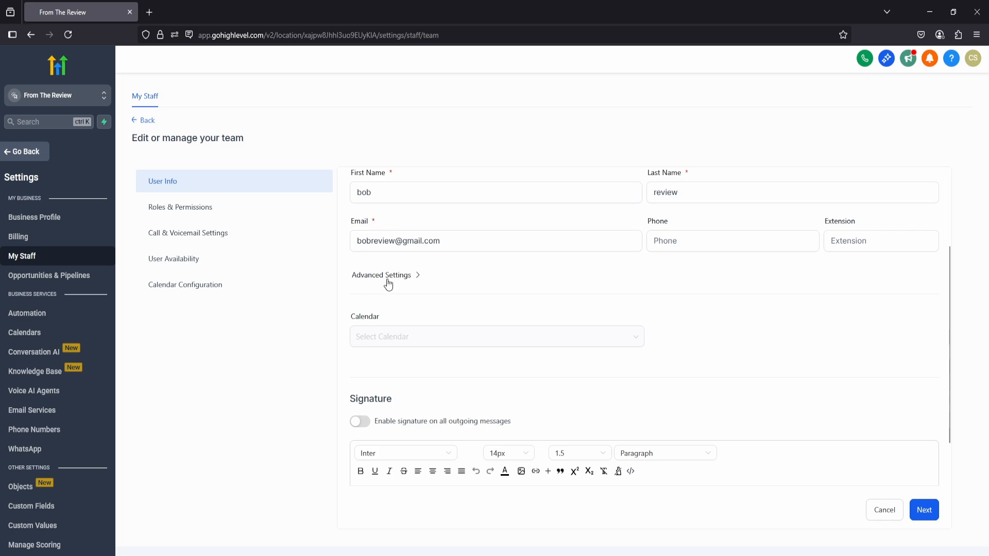
left_click(384, 277)
left_click(433, 315)
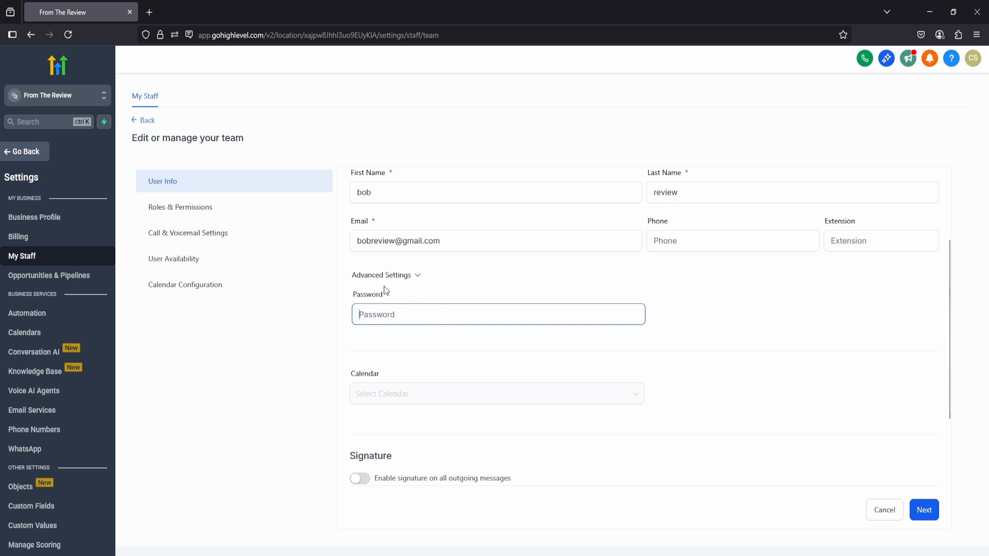
left_click(395, 277)
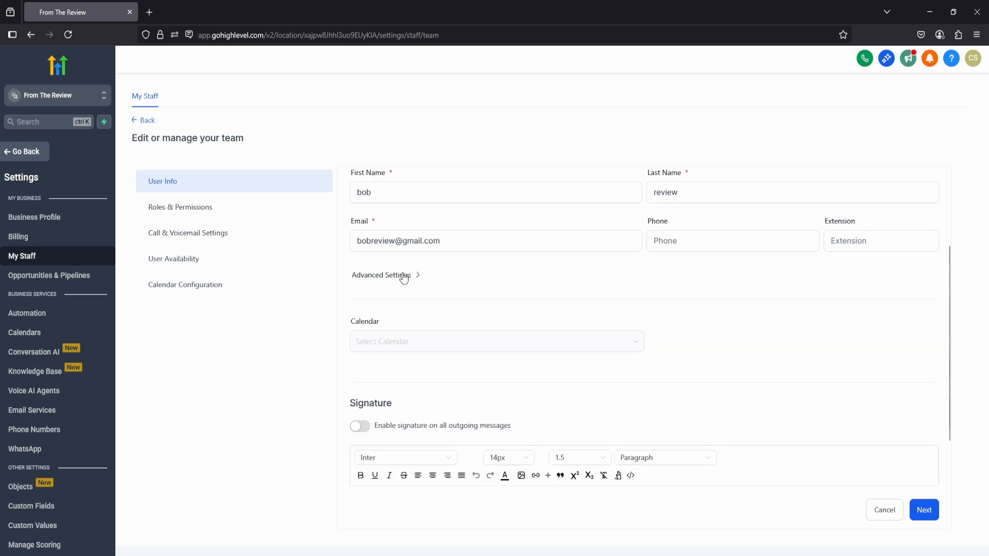
scroll(536, 309, "up", 2)
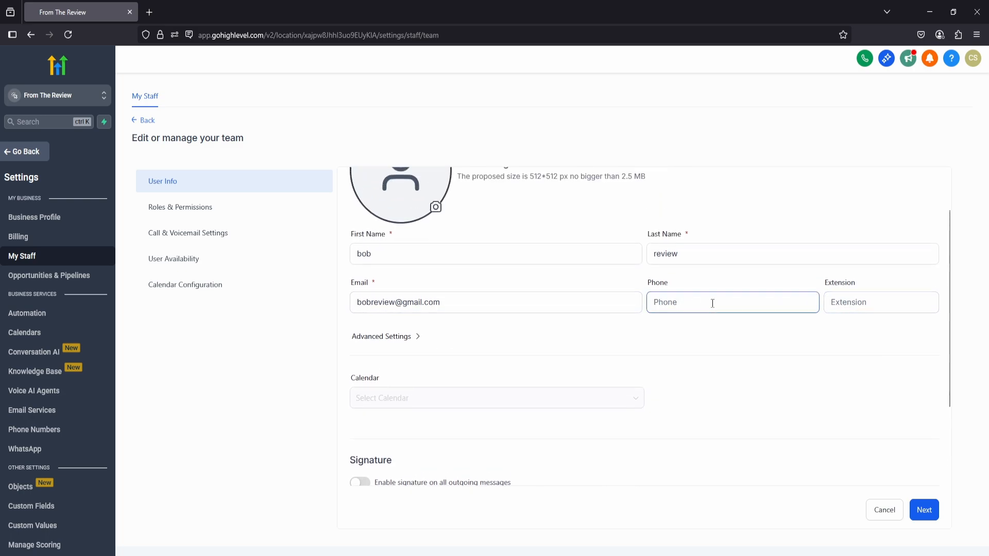
scroll(689, 303, "down", 4)
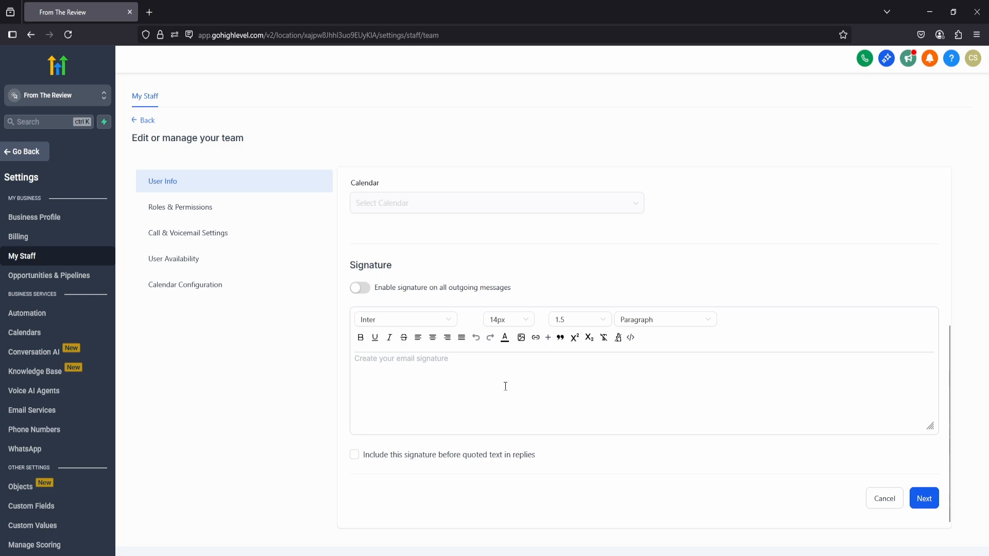
scroll(484, 344, "up", 5)
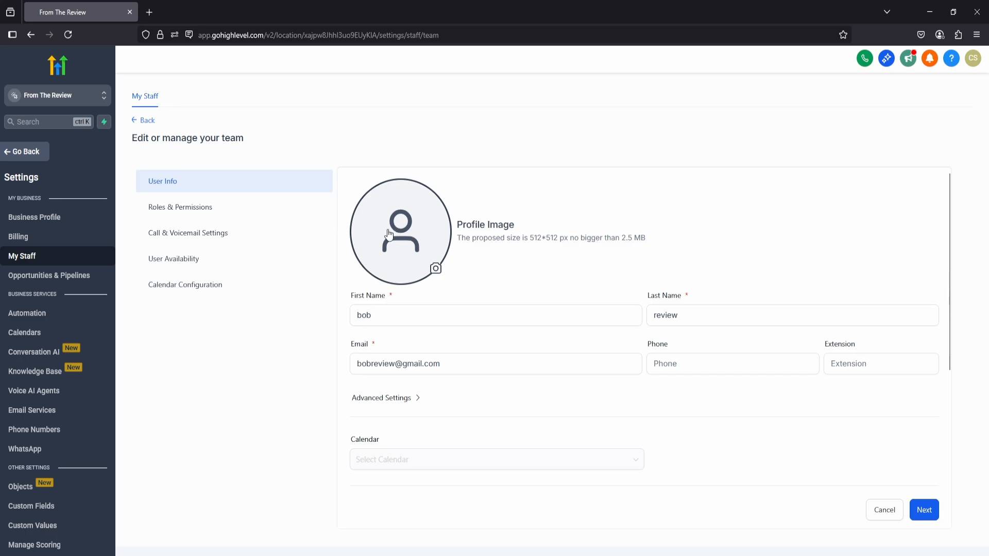
Continue to the new user's roles and permissions and review the available permissions.
left_click(925, 512)
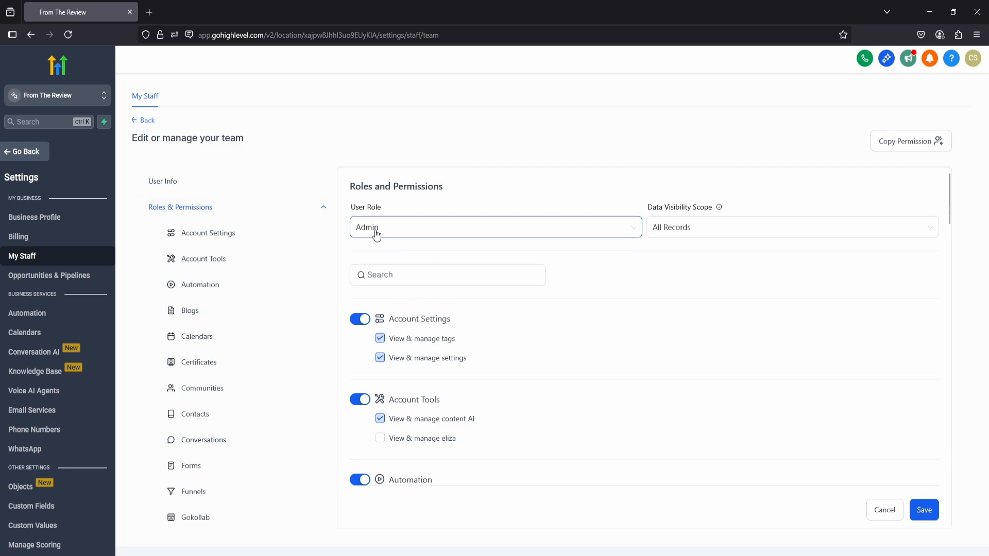
scroll(426, 270, "down", 1)
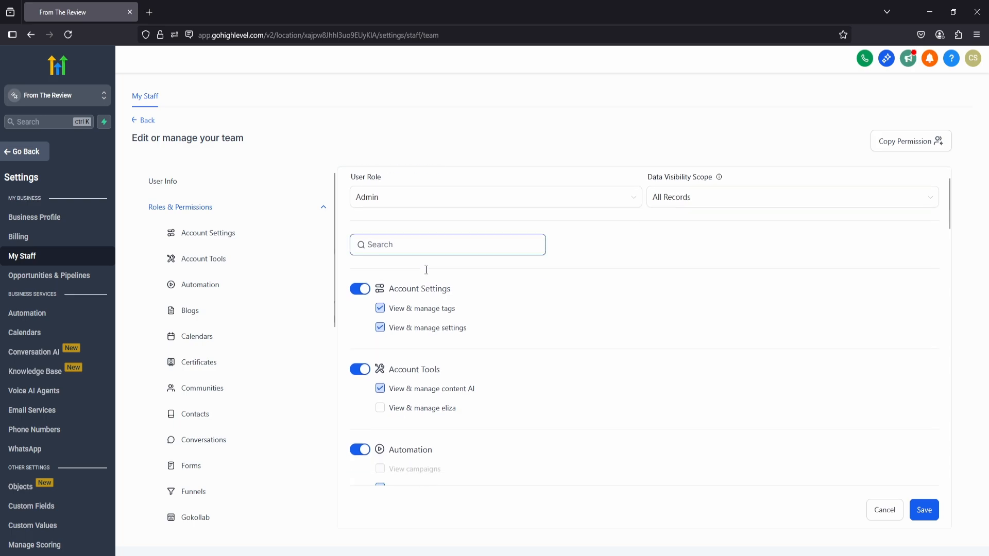
scroll(426, 270, "down", 3)
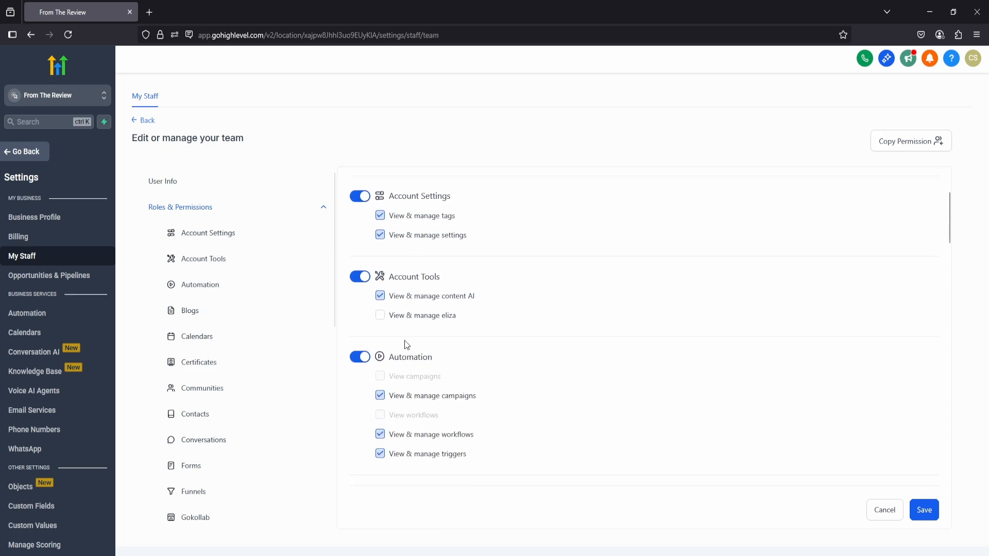
scroll(407, 345, "up", 4)
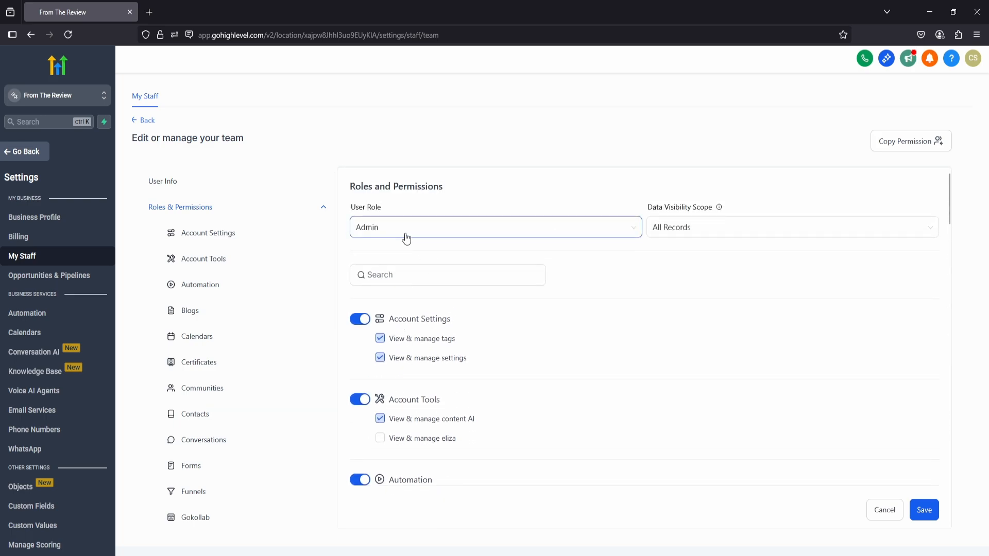
Switch the new staff member's role to User and examine the permissions offered for that role.
left_click(381, 229)
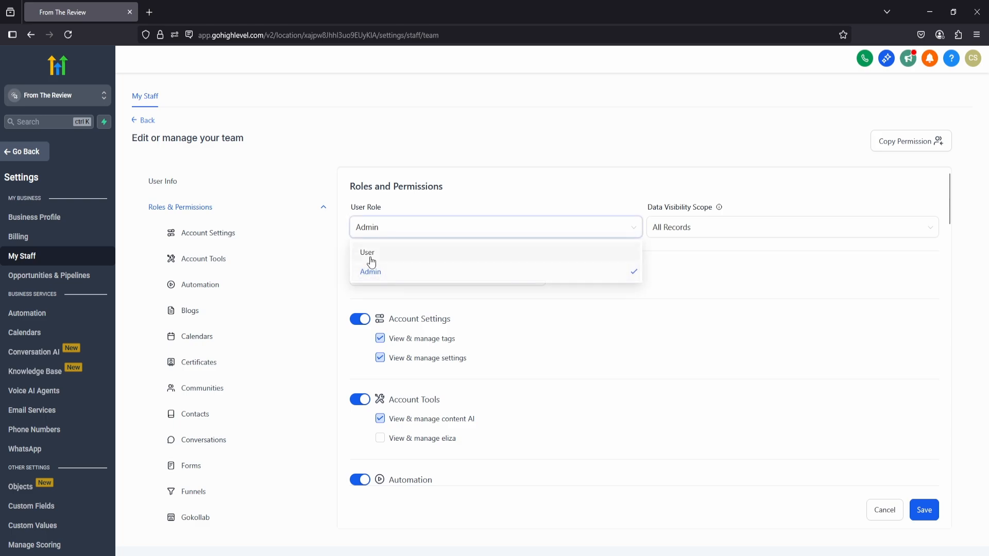
left_click(371, 253)
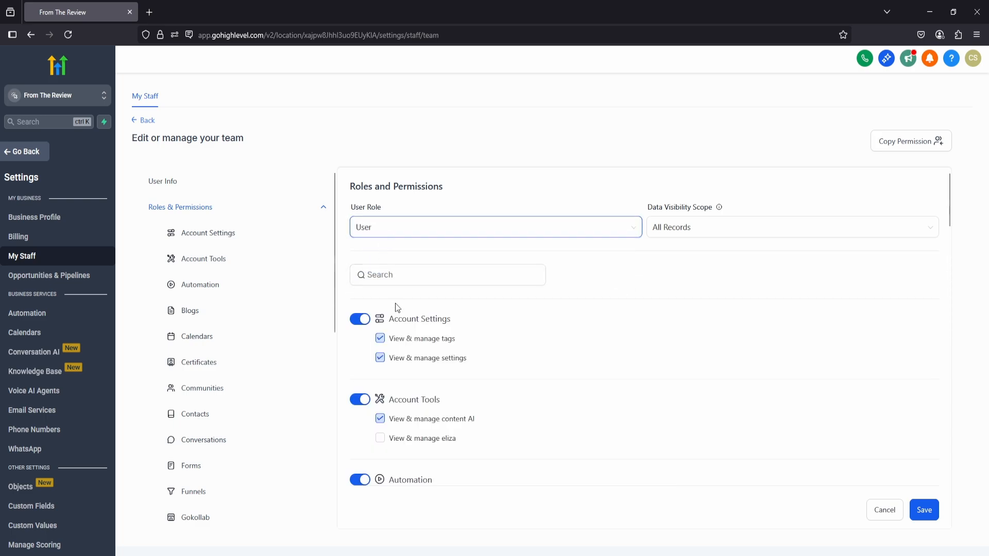
scroll(397, 308, "down", 1)
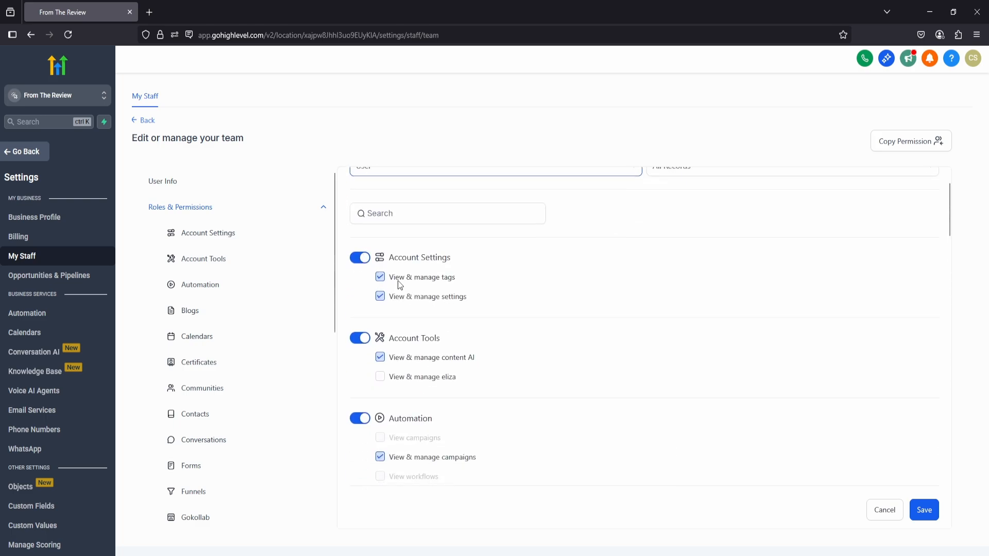
scroll(395, 301, "up", 1)
scroll(401, 310, "down", 3)
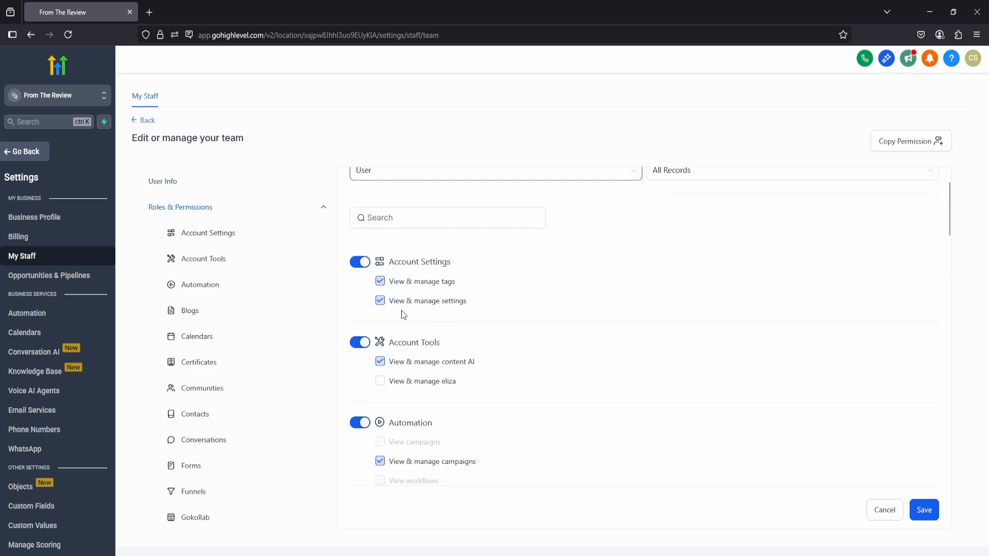
scroll(404, 348, "down", 5)
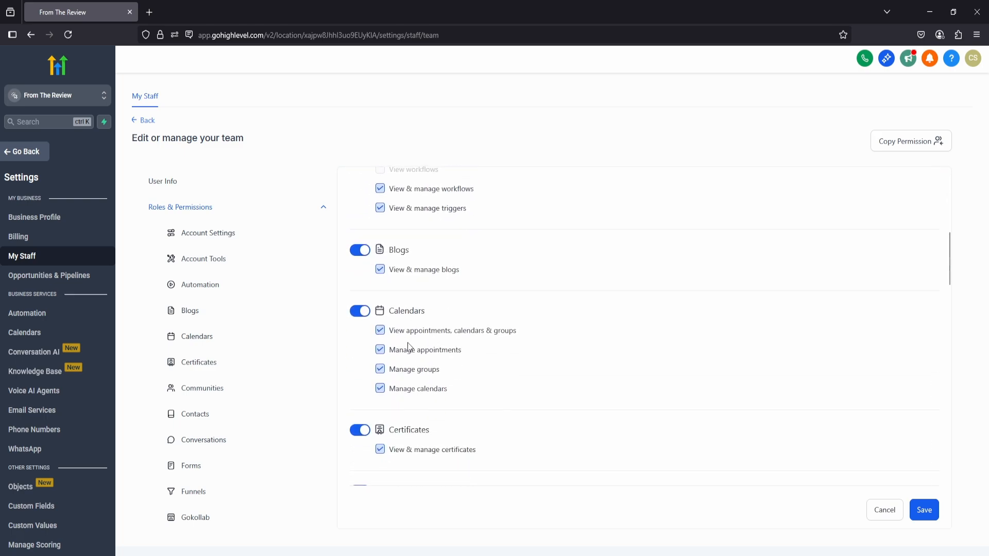
scroll(404, 355, "down", 4)
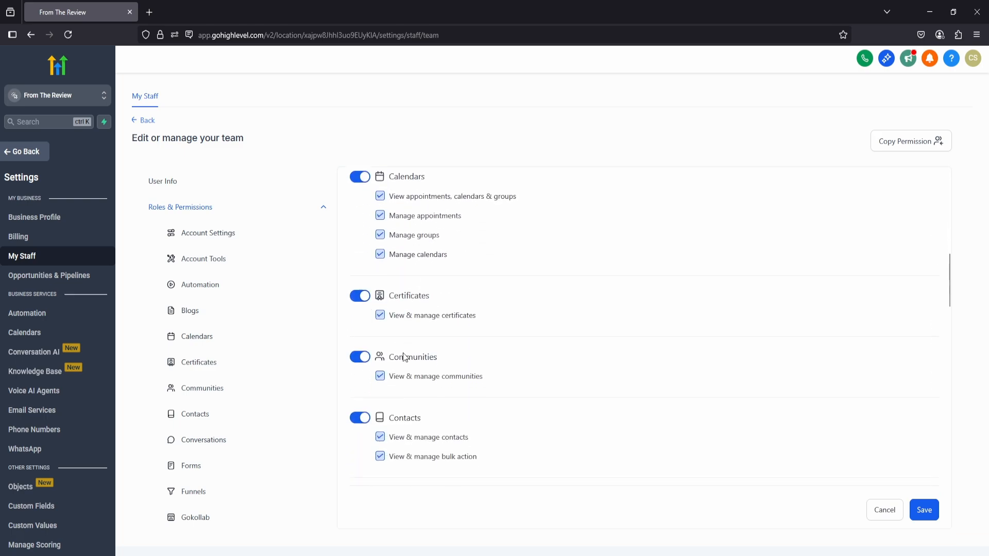
scroll(401, 357, "up", 12)
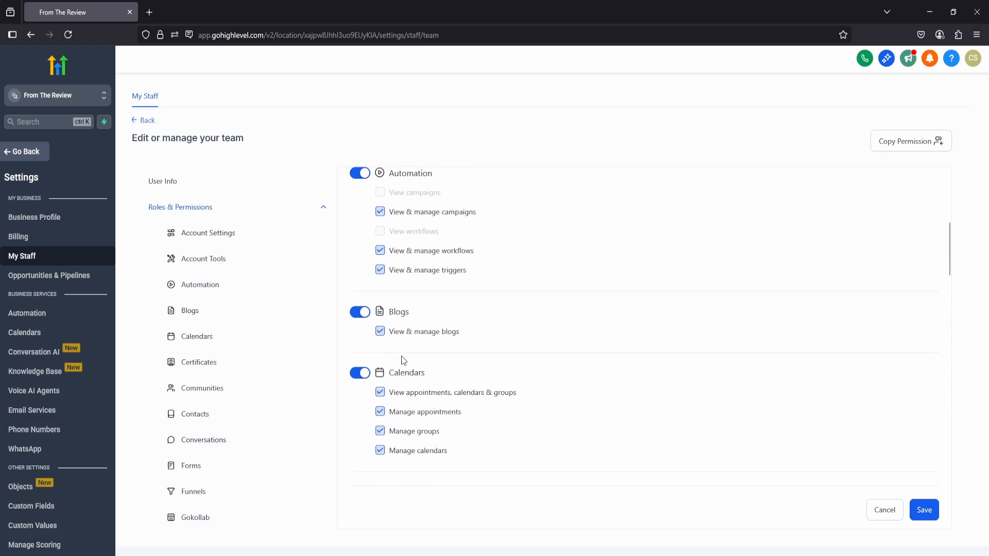
Set the new staff member's role to Admin and save the user.
left_click(393, 234)
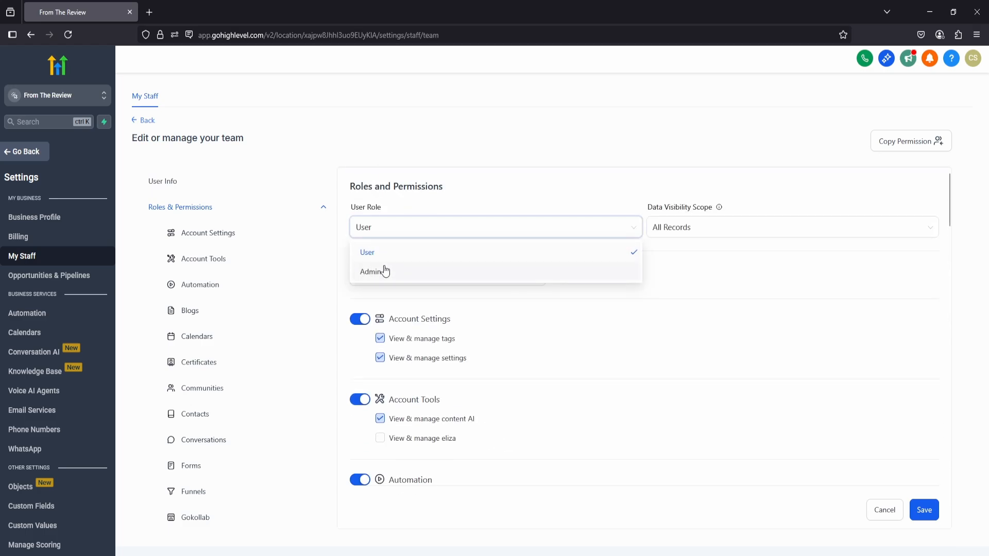
left_click(386, 270)
left_click(923, 512)
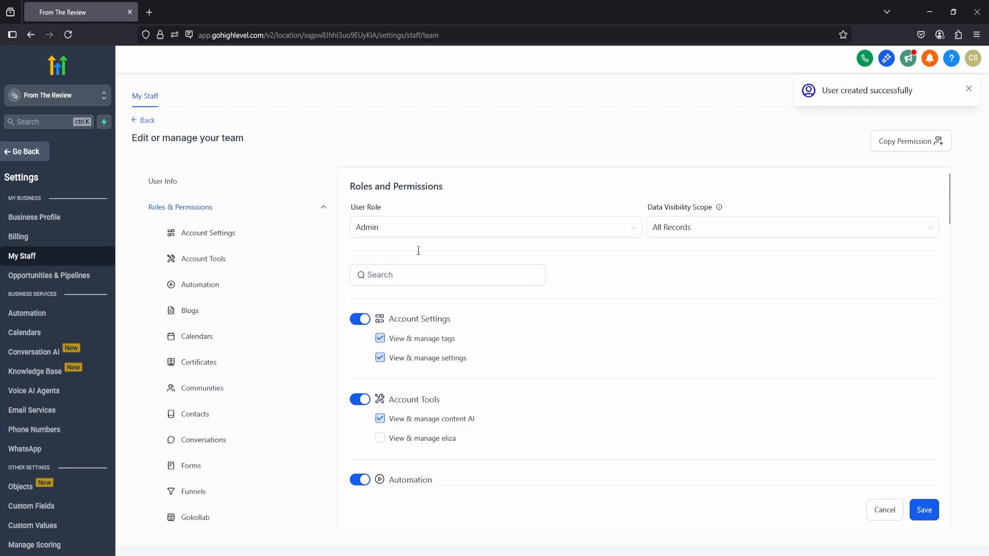
Check the new user's call and voicemail settings, then return to the staff list.
left_click(321, 209)
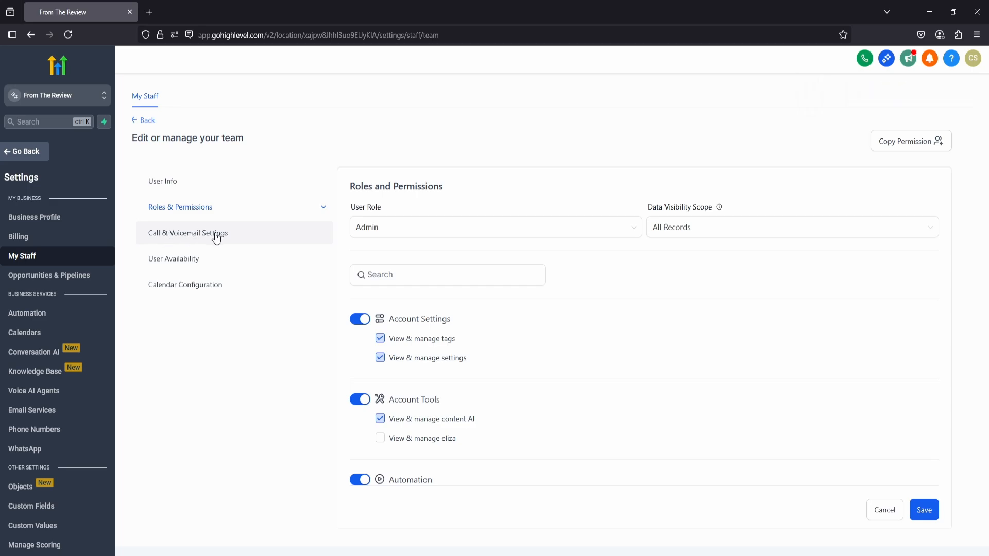
left_click(216, 238)
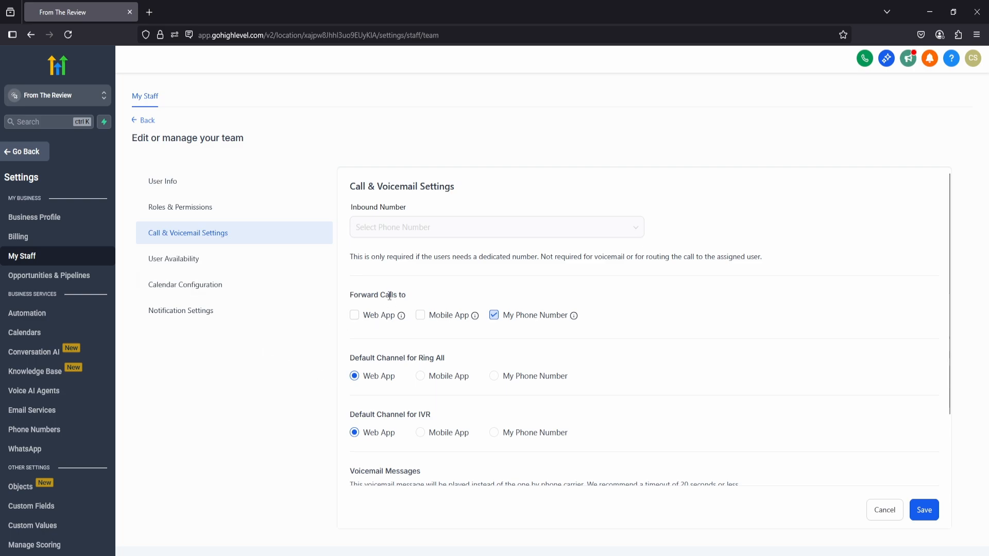
left_click(139, 122)
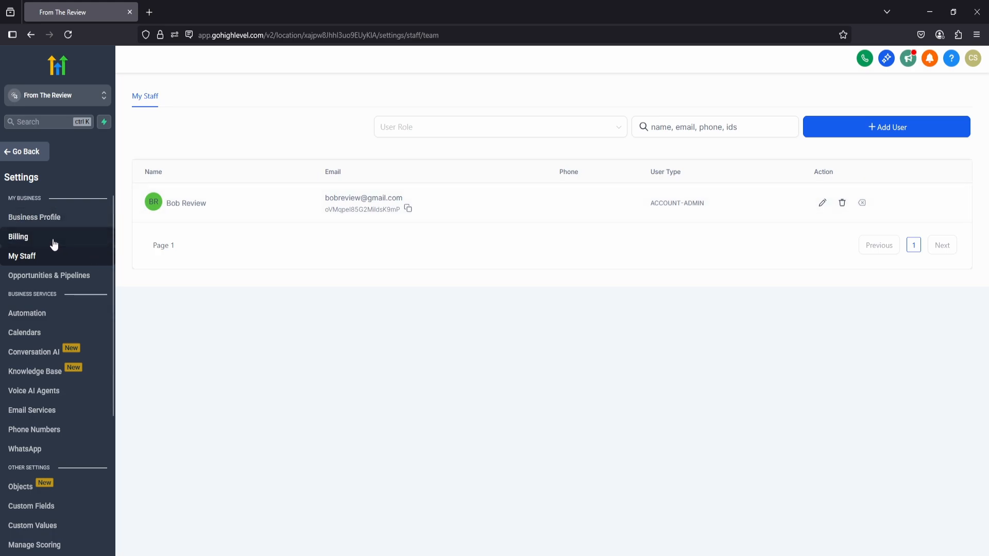
Start creating a new calendar of the Personal Booking type in the calendar settings.
left_click(36, 339)
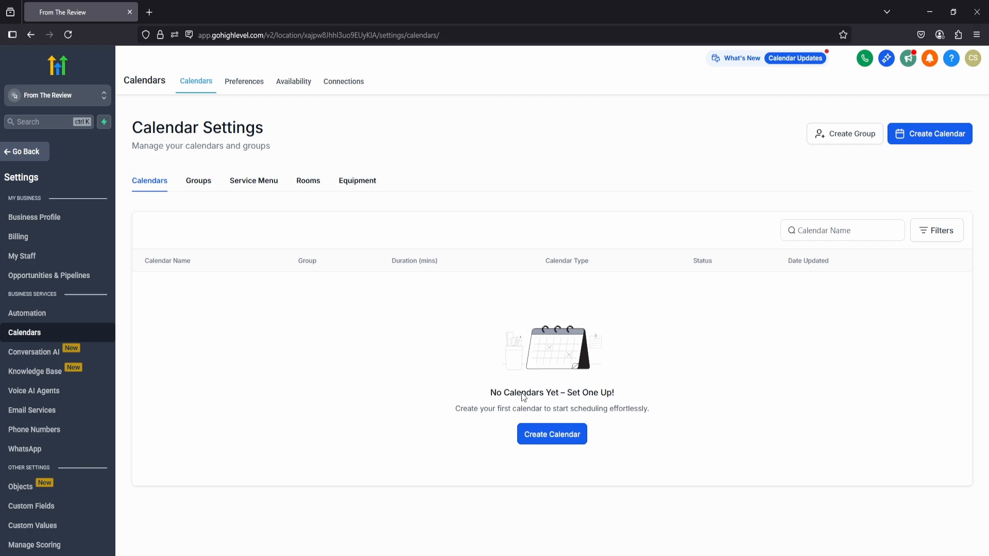
left_click(552, 435)
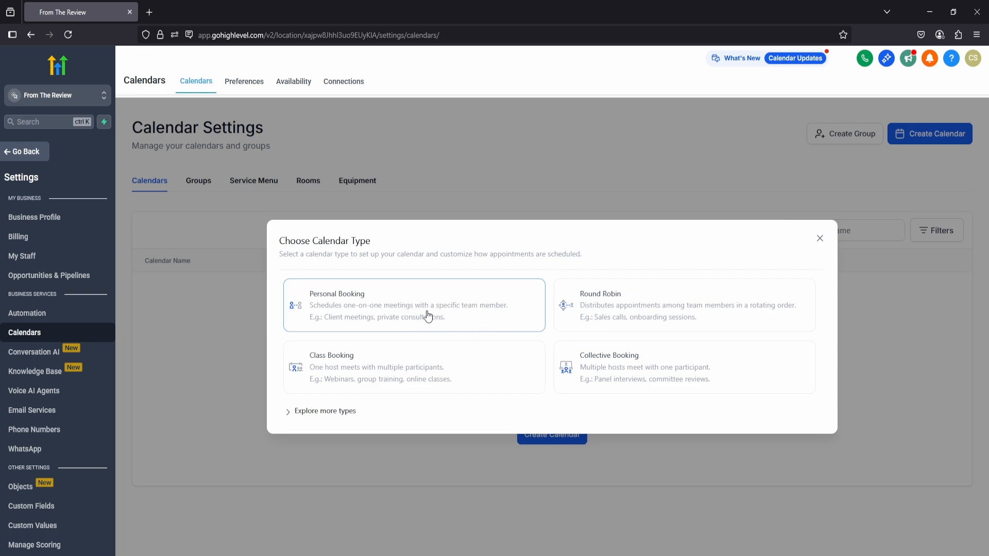
left_click(324, 303)
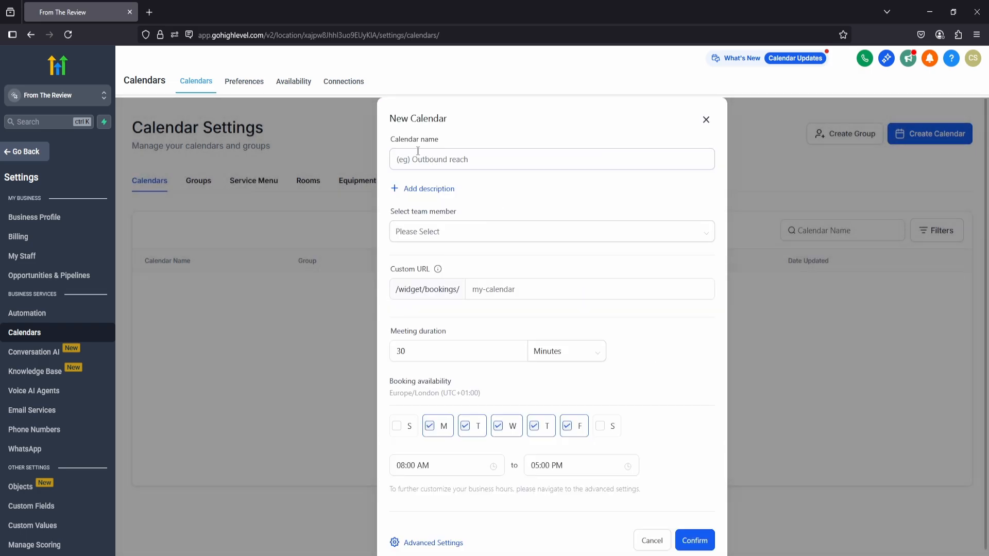
Assign the available staff member to the new calendar and name it Sales Calls.
left_click(455, 233)
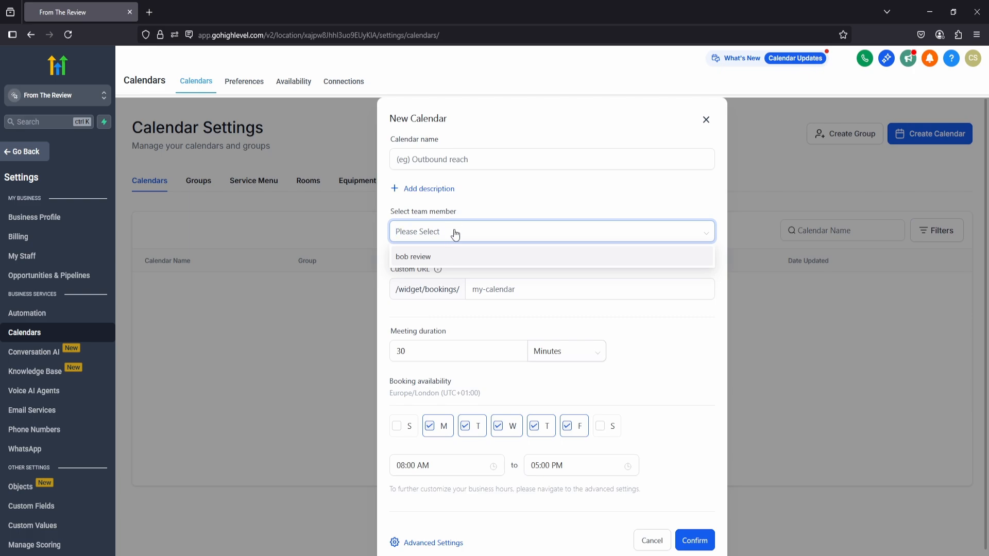
left_click(433, 257)
left_click(486, 230)
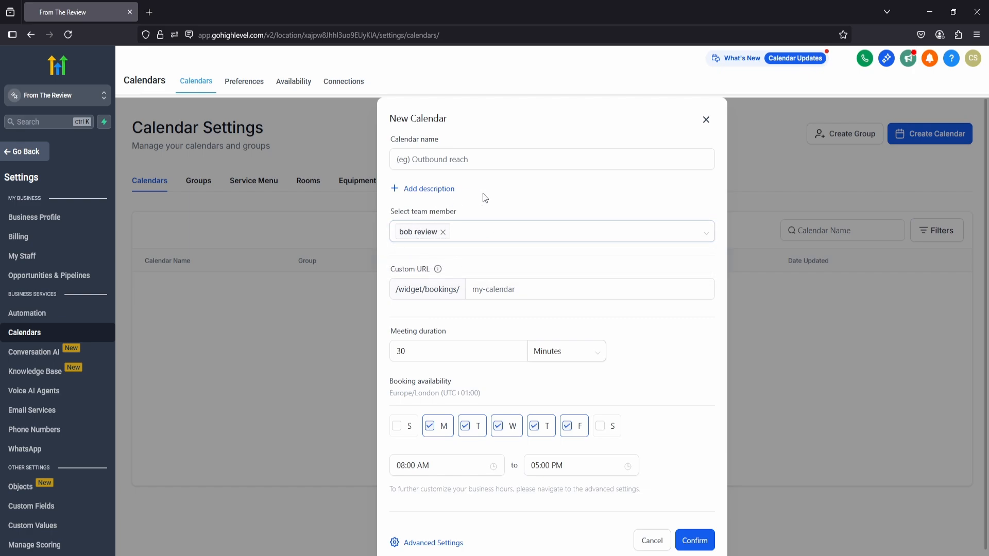
left_click(456, 162)
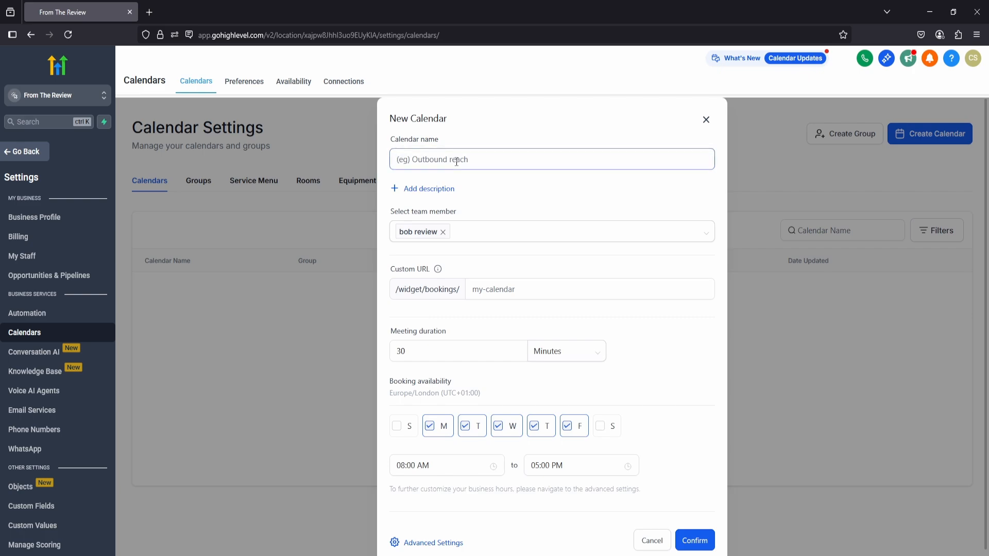
type("Sales Calls")
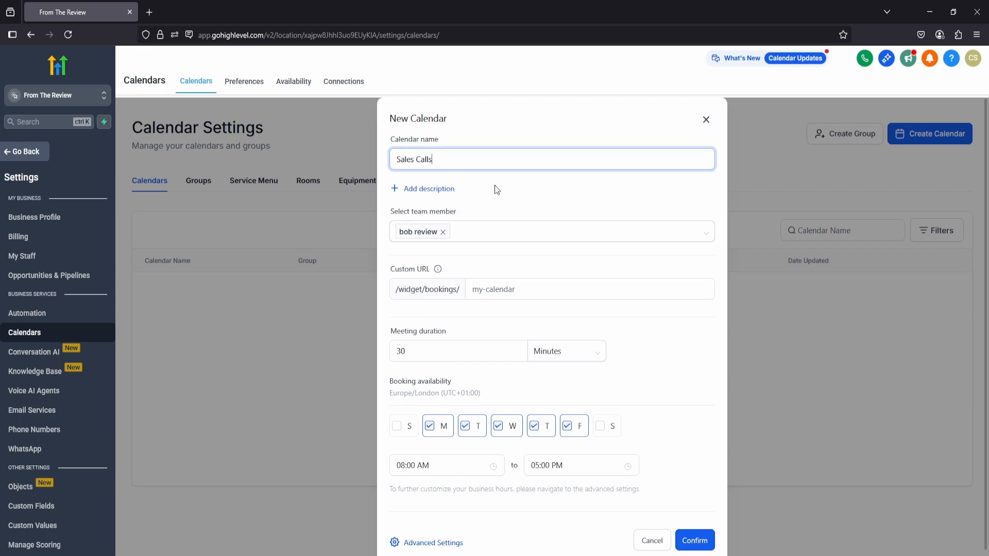
left_click(482, 182)
scroll(474, 181, "down", 1)
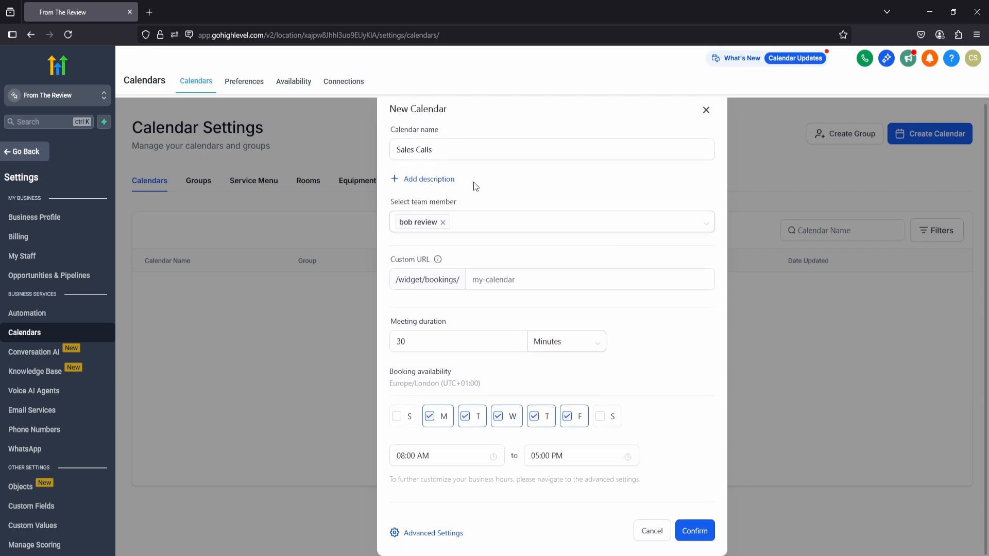
Examine the new calendar's meeting duration and the time units offered for it.
left_click(437, 348)
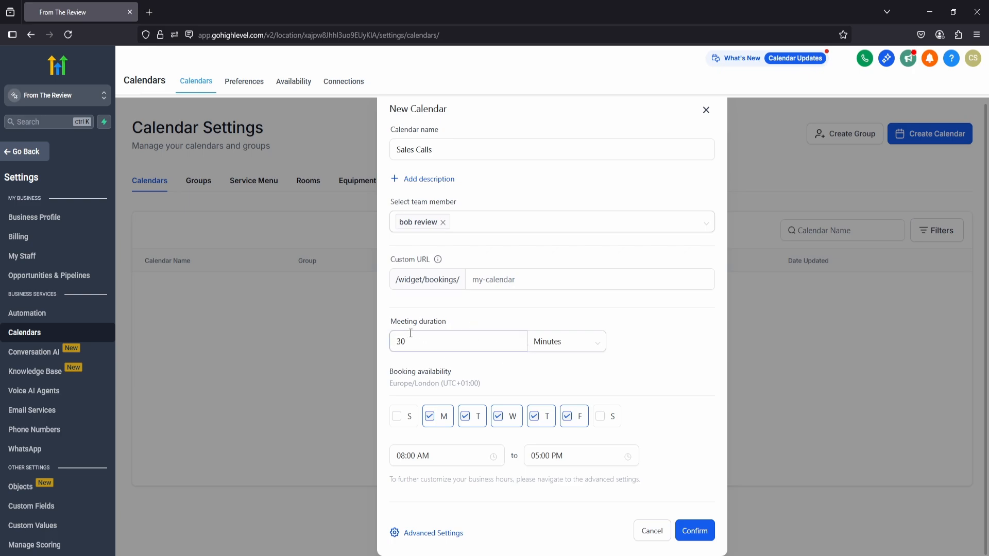
left_click(547, 345)
left_click(396, 345)
left_click_drag(411, 342, 395, 342)
left_click(463, 342)
left_click(549, 344)
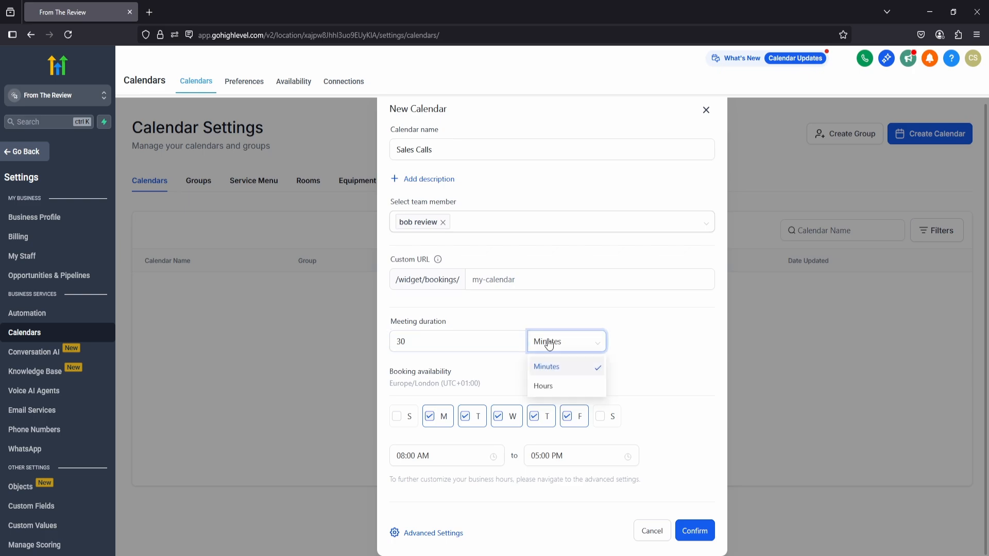
left_click(503, 322)
left_click(447, 347)
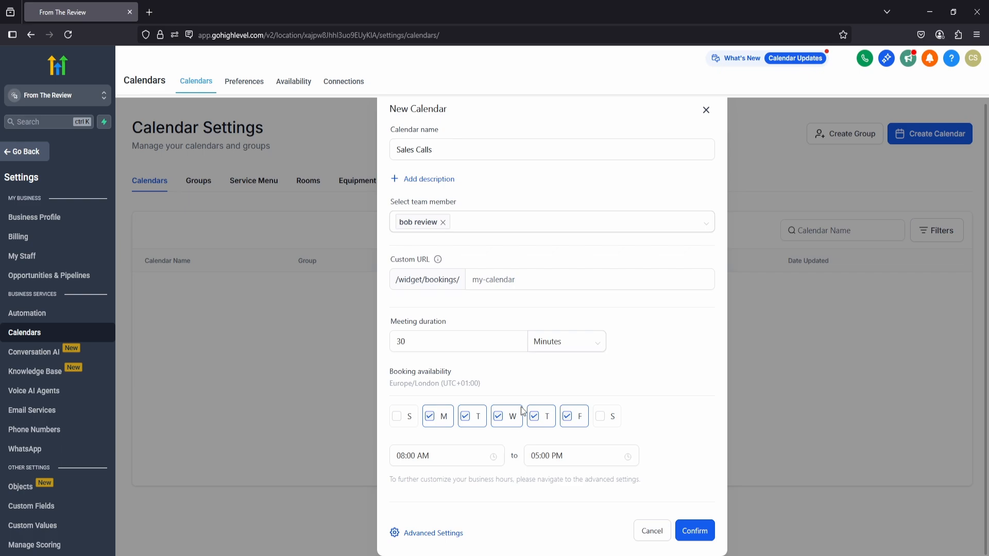
Remove Monday from the booking availability and make Sunday available.
left_click(439, 419)
left_click(402, 418)
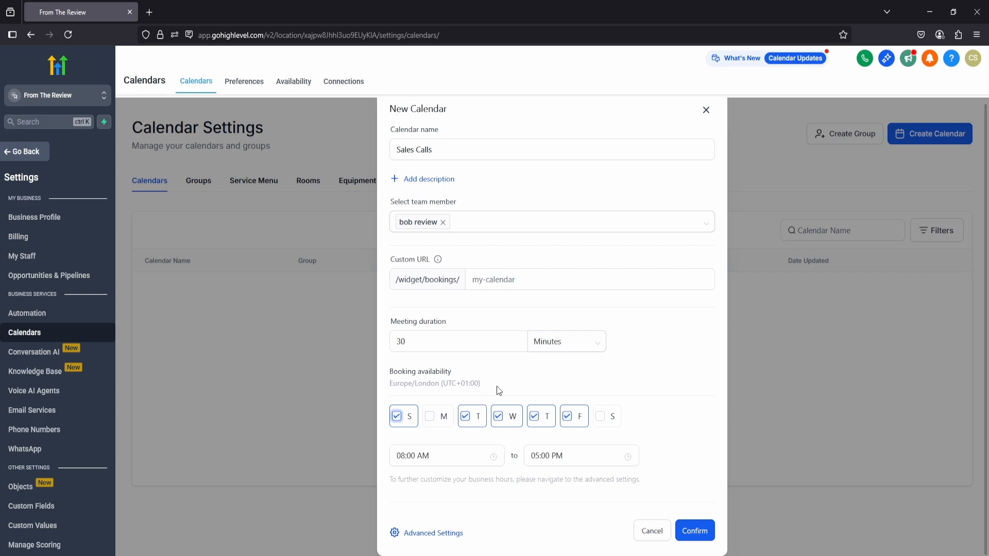
left_click(486, 456)
left_click(486, 441)
Set the calendar's custom booking URL ending to salesyoutube and confirm the new calendar.
left_click(696, 533)
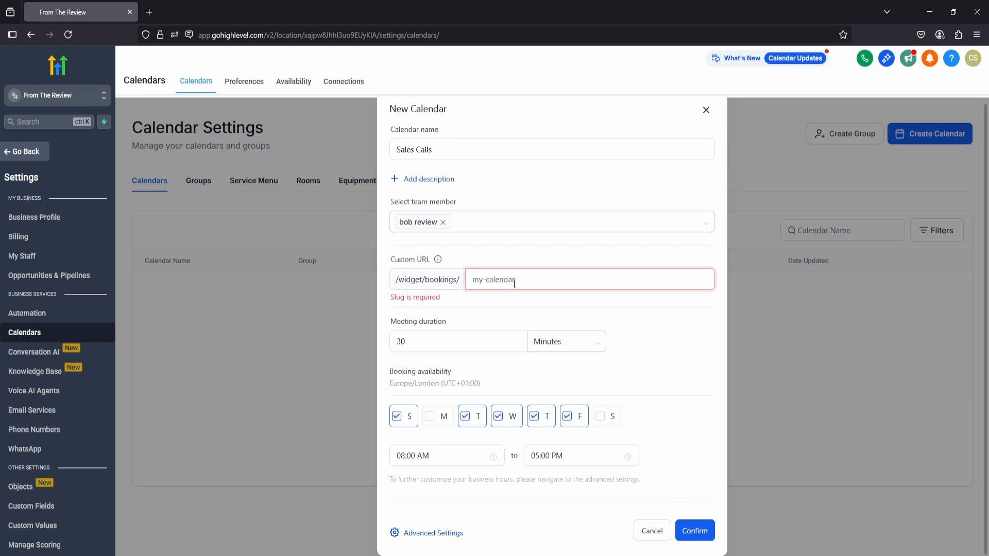
type("salesyoutube")
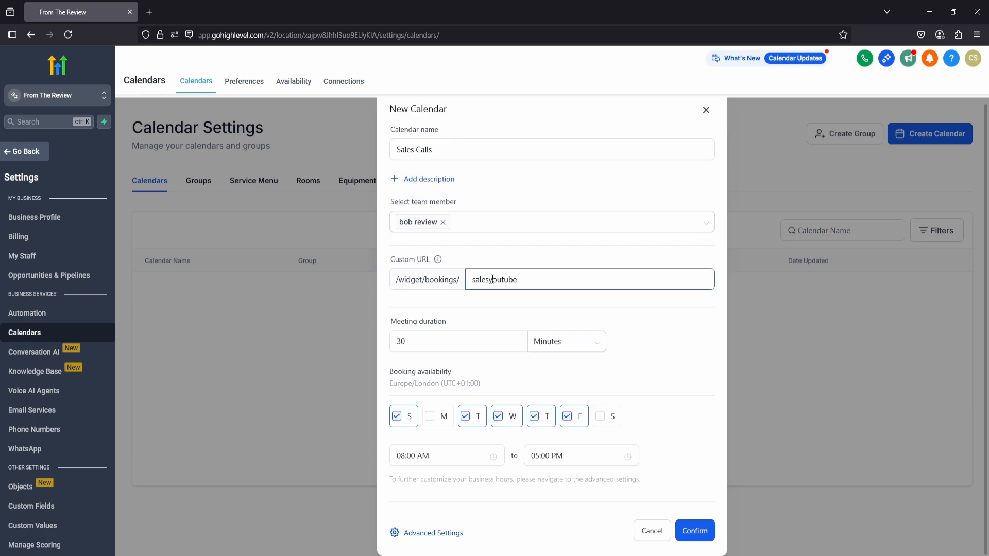
left_click(692, 535)
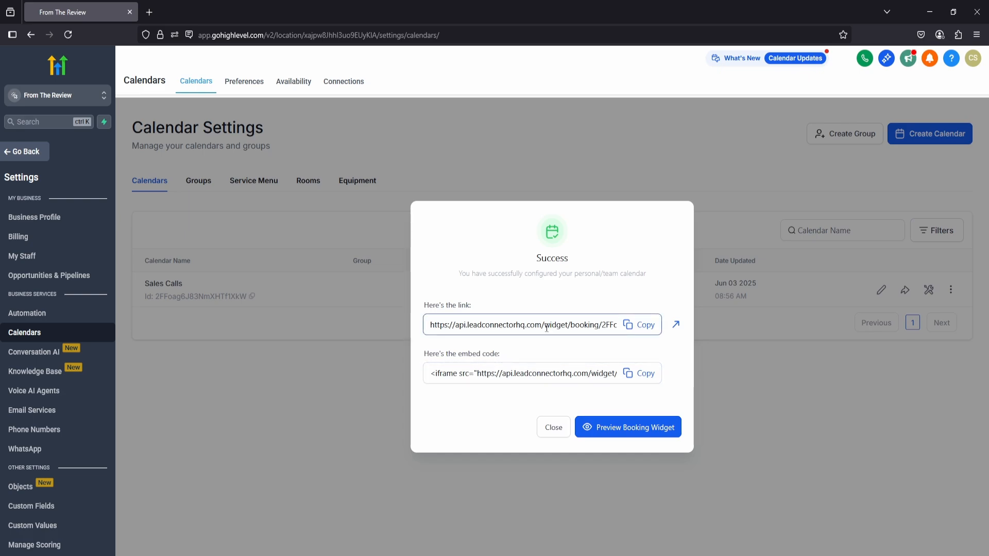
Preview the booking widget, choose the 08:30 AM slot on June 12, 2025, and close the preview after viewing the details form.
left_click(620, 429)
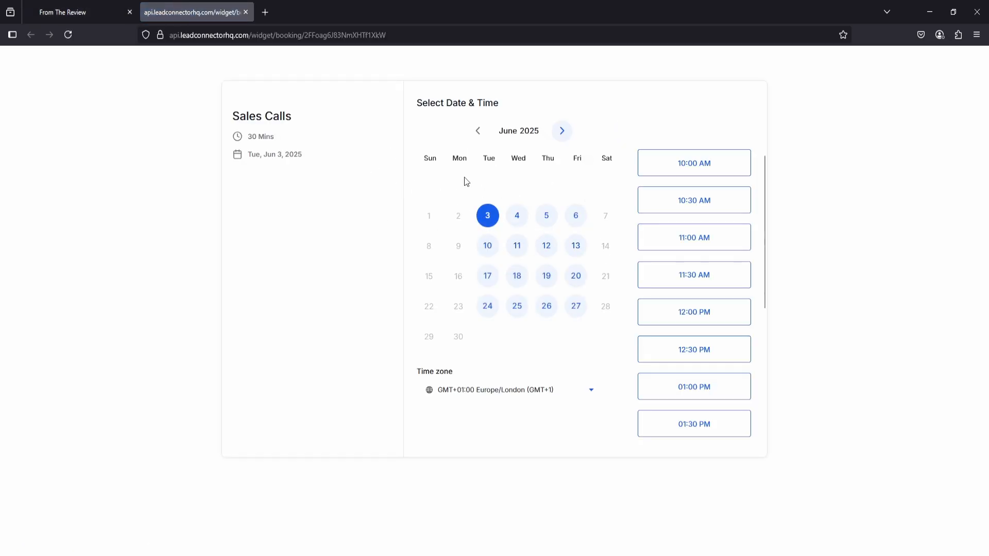
left_click(517, 216)
left_click(545, 247)
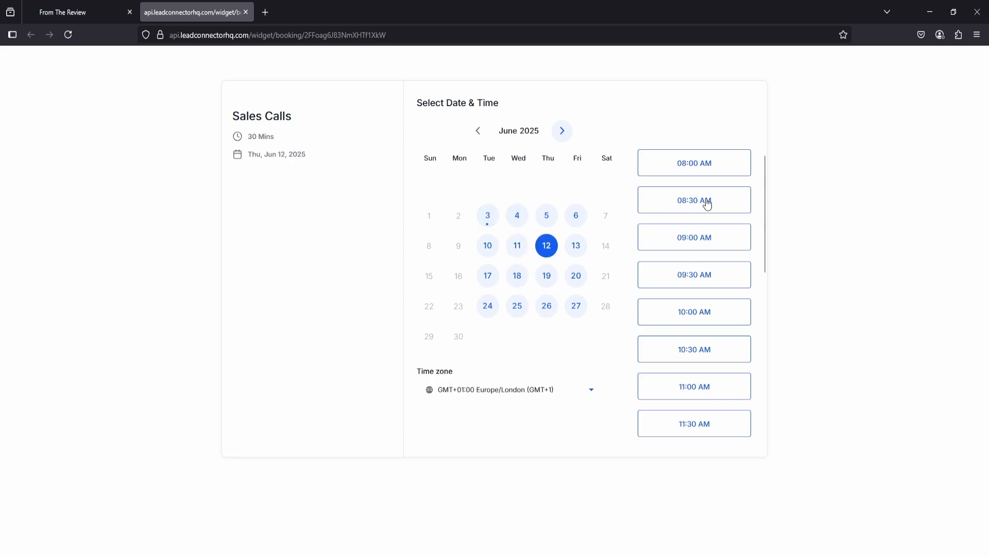
left_click(707, 205)
left_click(728, 207)
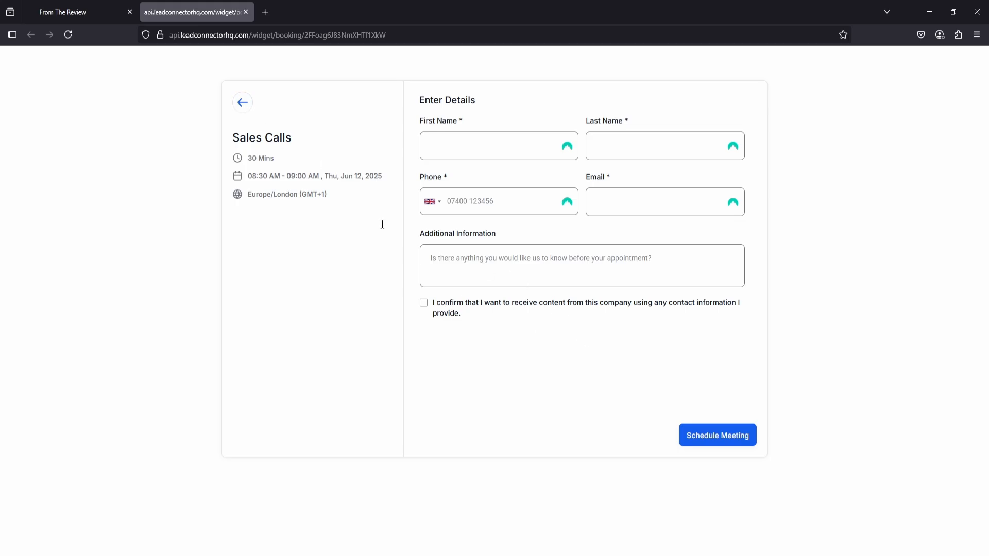
key("ctrl+w")
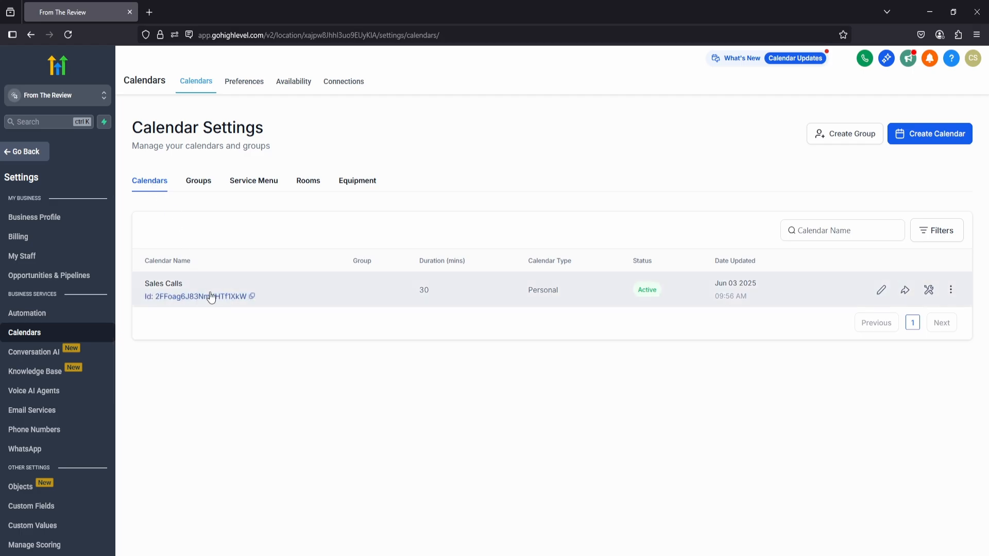
Open the Sales Calls calendar for editing and compare its description field with the public booking page.
left_click(881, 292)
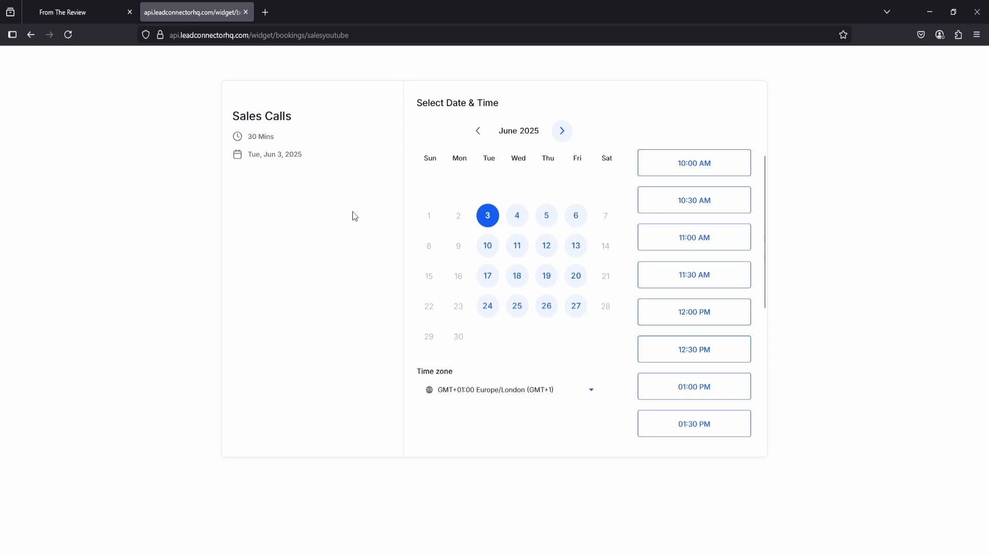
left_click(83, 4)
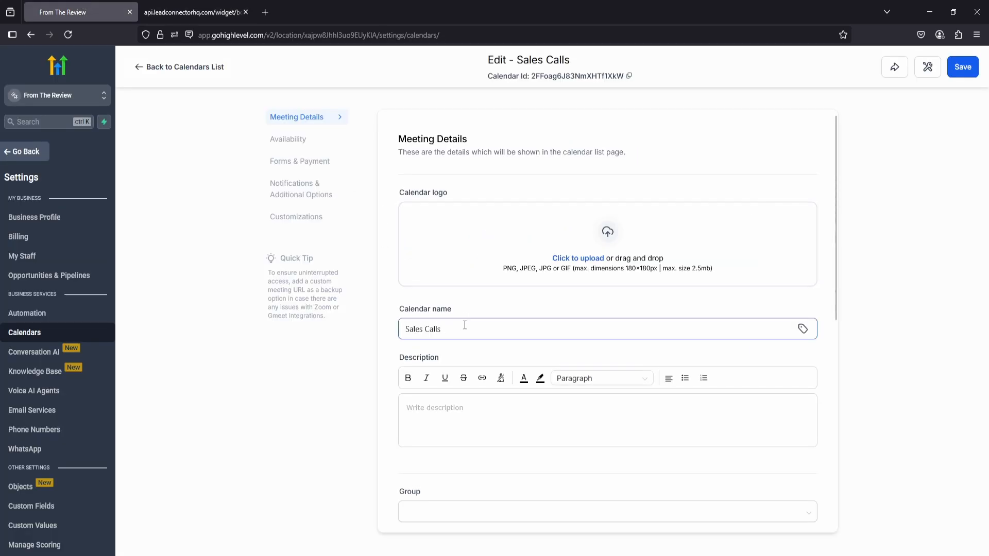
scroll(442, 323, "down", 2)
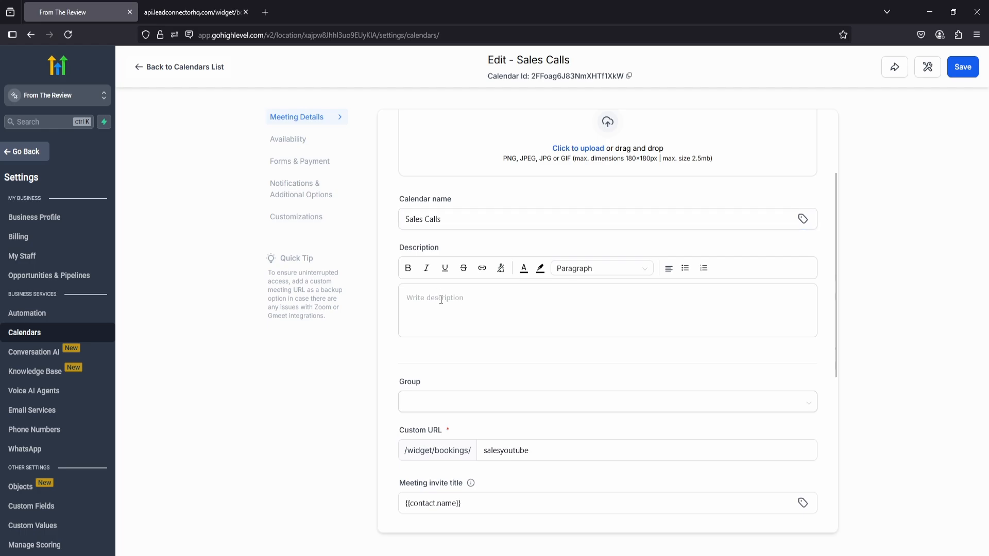
left_click(441, 299)
left_click(208, 13)
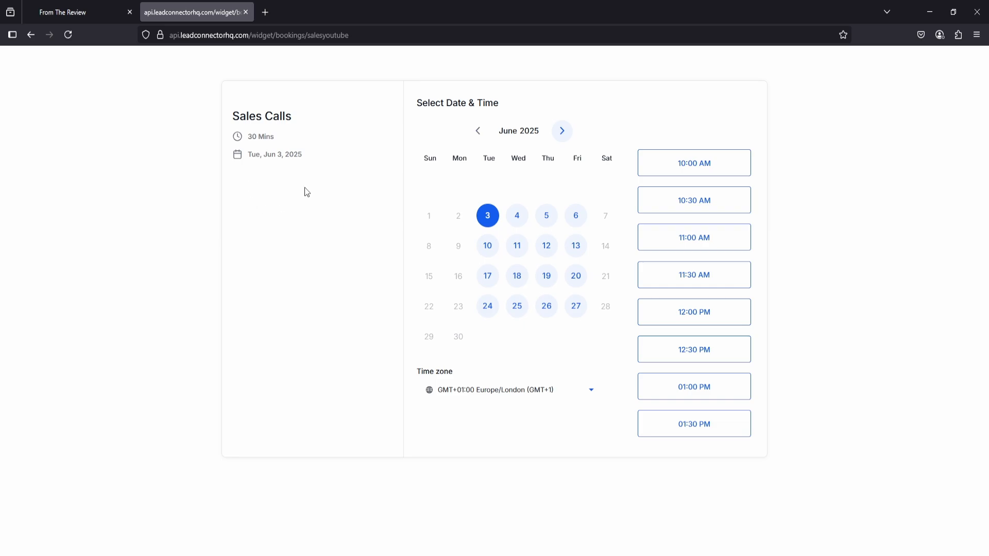
left_click(78, 12)
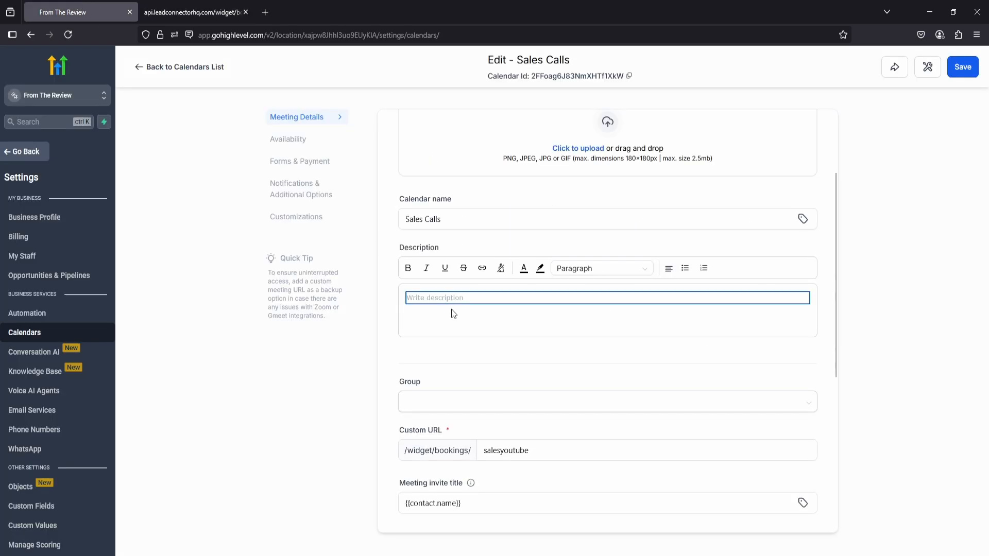
Examine the calendar's group, custom URL and meeting invite title settings in the meeting details.
scroll(382, 309, "down", 2)
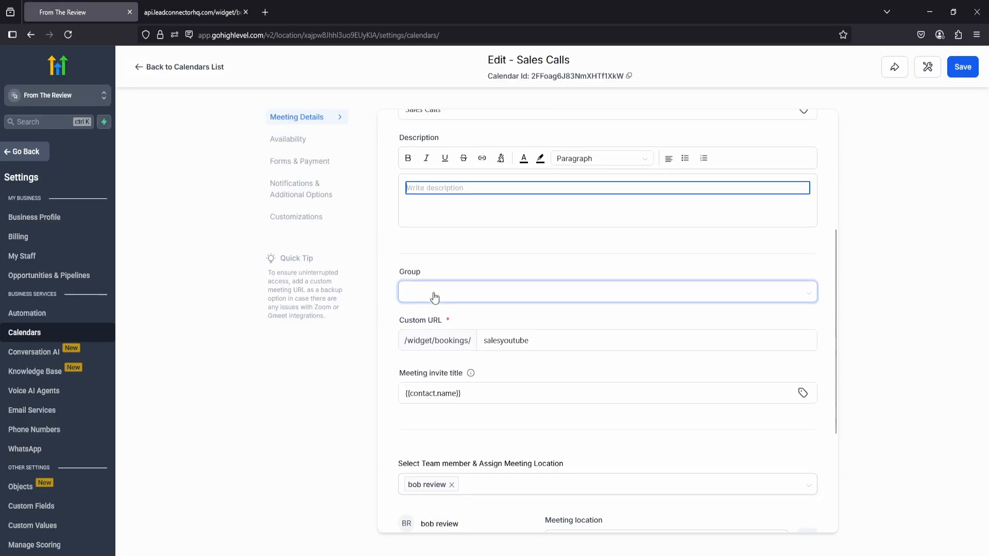
left_click(452, 301)
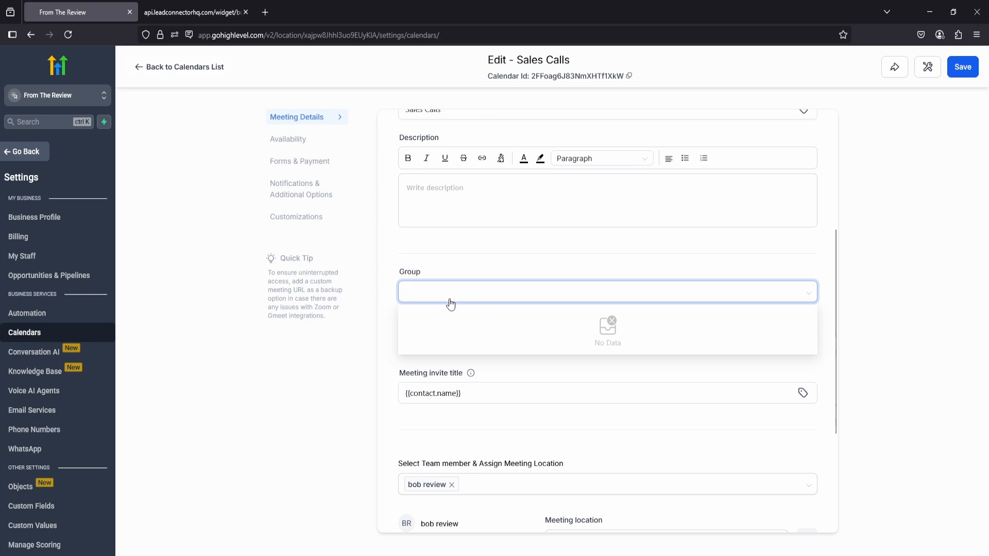
left_click(410, 268)
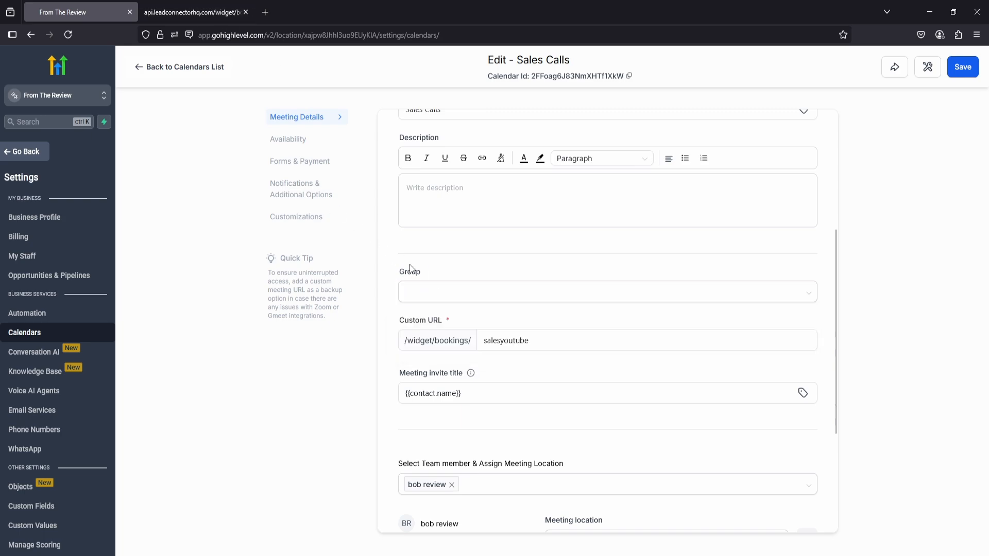
left_click(546, 340)
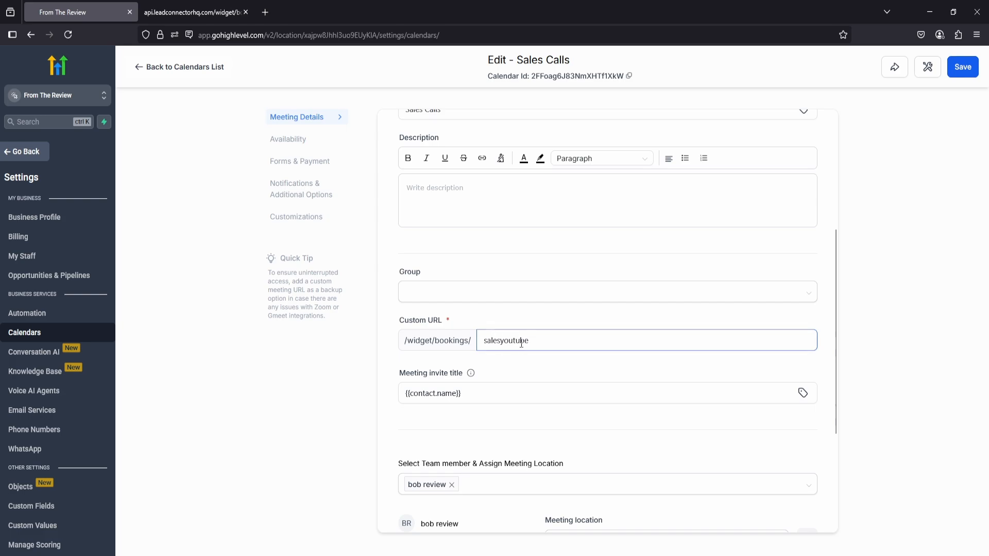
left_click(456, 301)
scroll(407, 278, "down", 2)
left_click(405, 274)
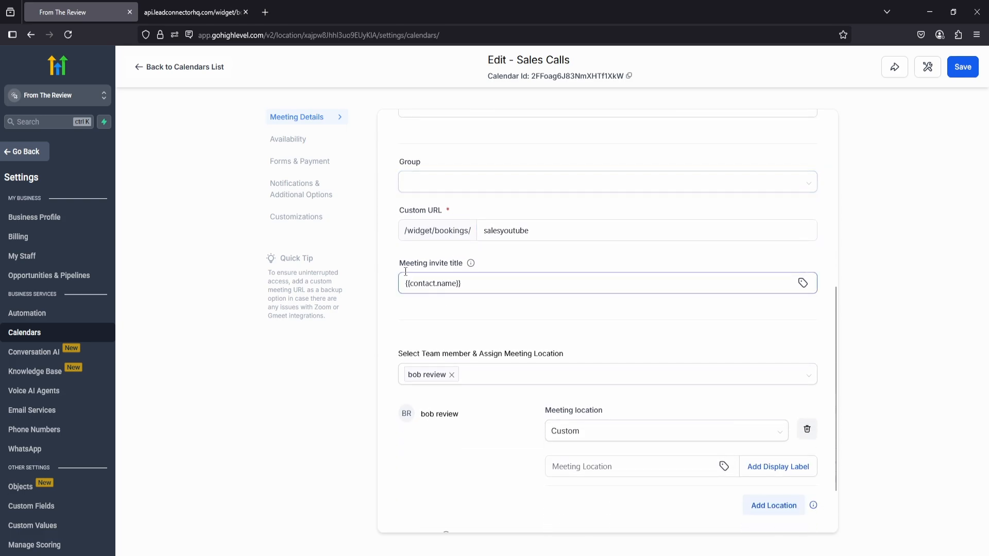
left_click(448, 272)
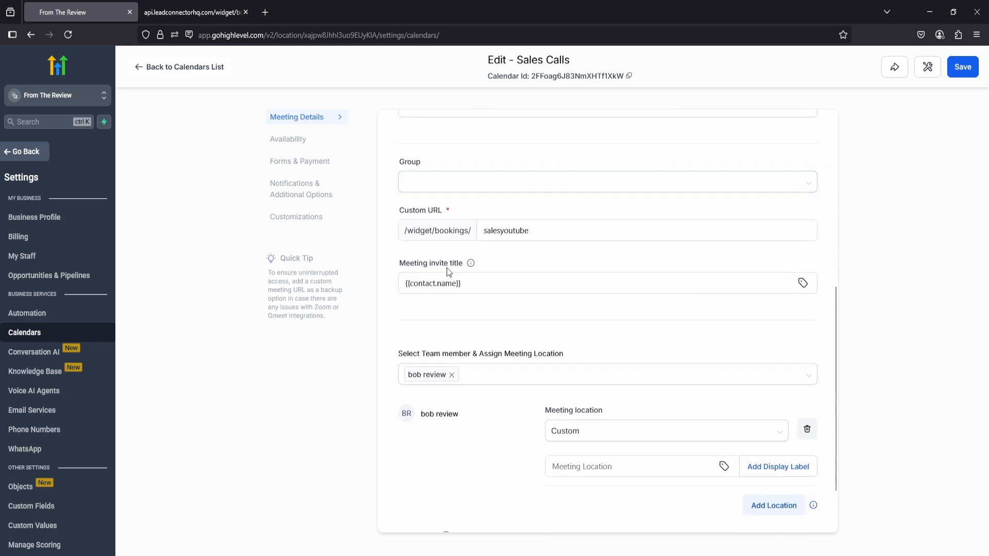
left_click_drag(476, 285, 401, 284)
left_click(475, 284)
Set the assigned team member's meeting location to Phone after reviewing the available location types.
scroll(425, 334, "down", 1)
mouse_move(481, 323)
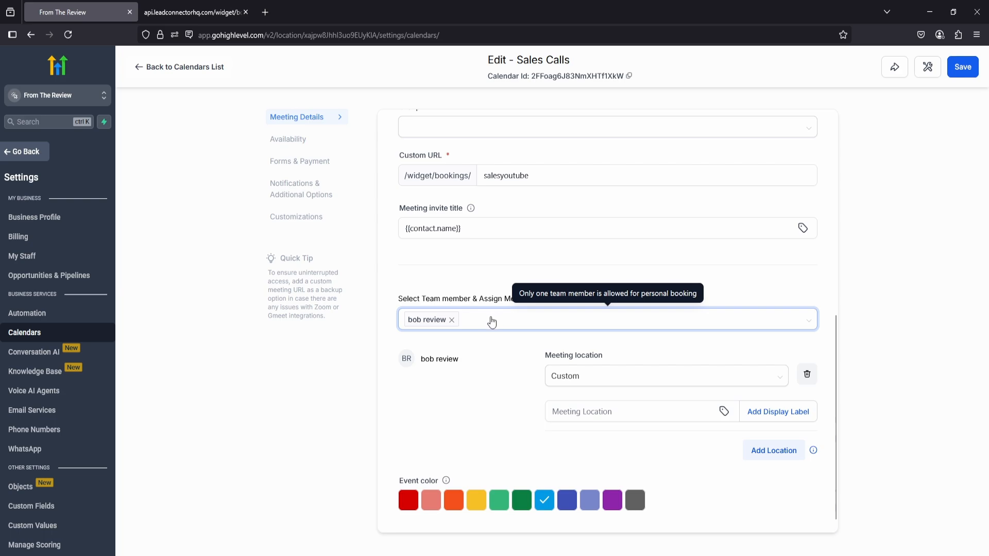
scroll(487, 322, "down", 1)
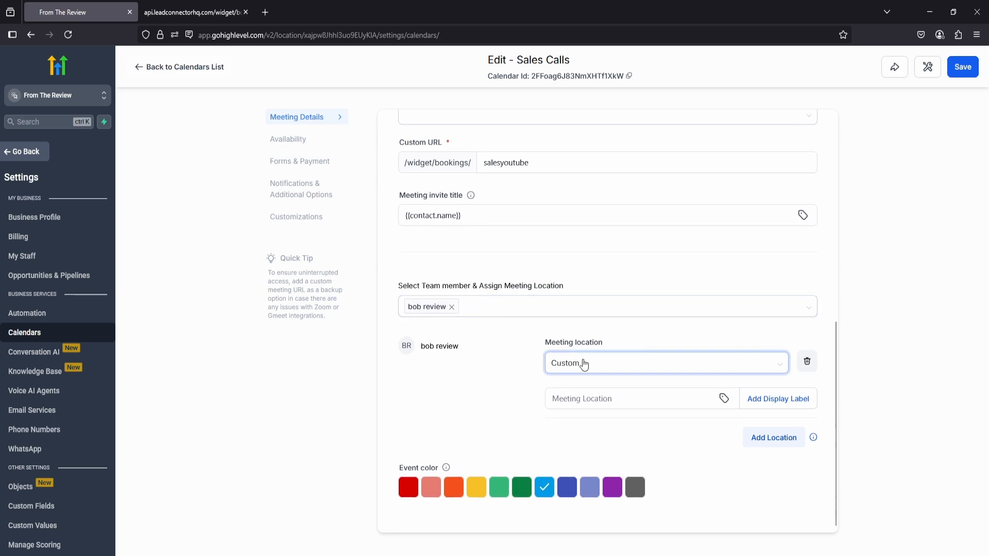
left_click(583, 363)
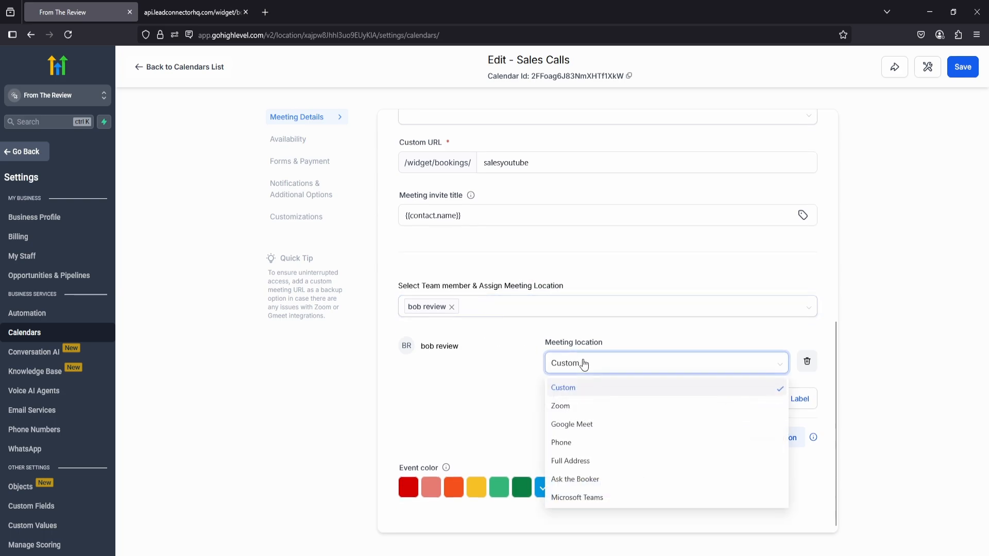
left_click(574, 407)
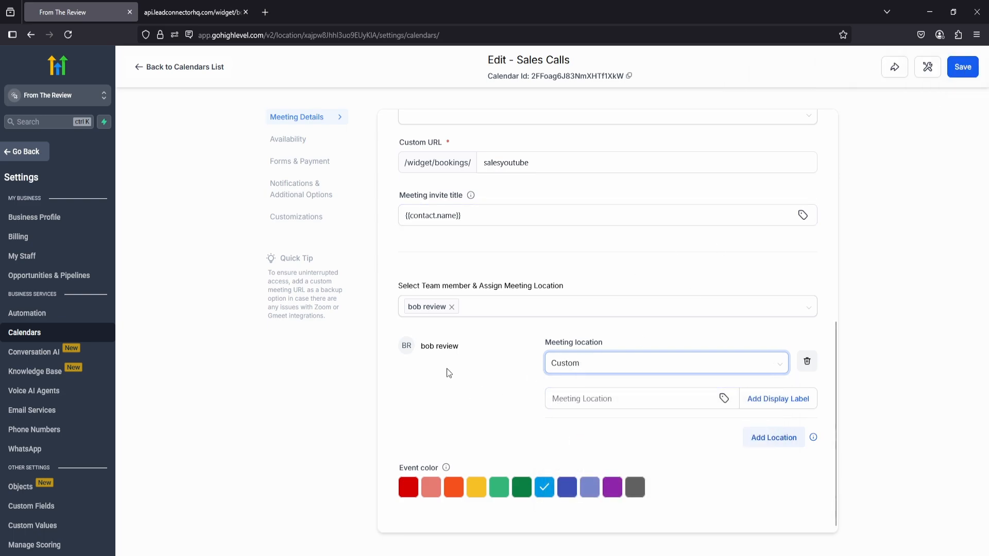
left_click(588, 368)
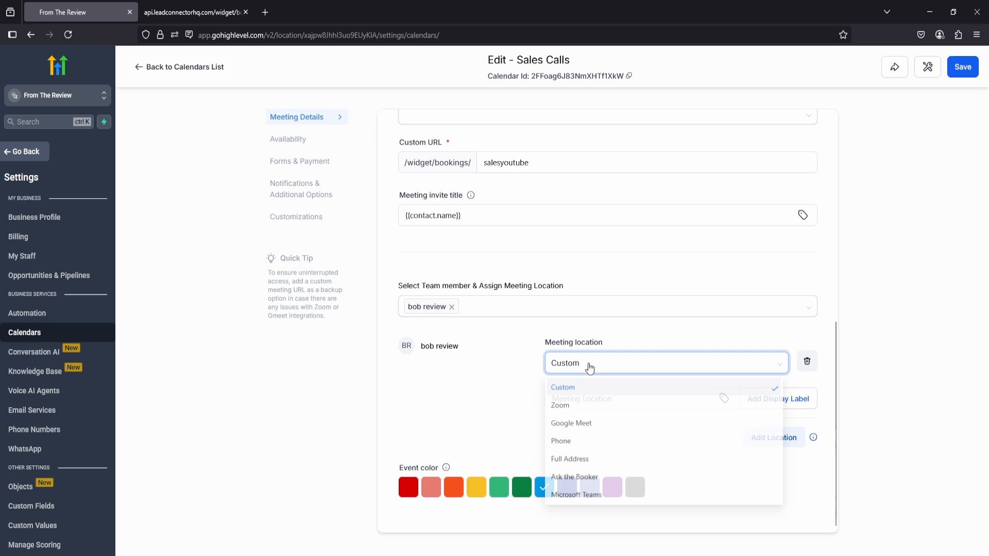
left_click(583, 412)
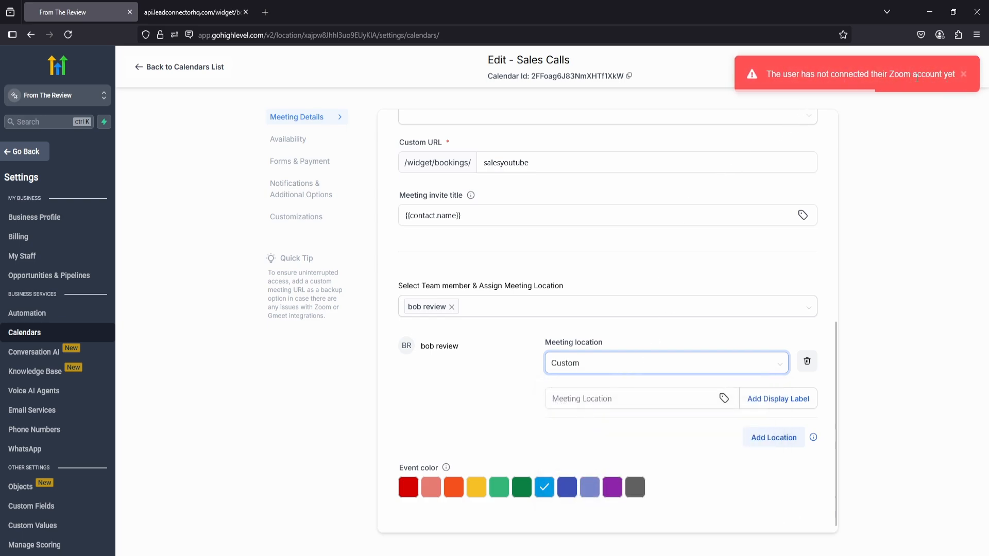
left_click(564, 366)
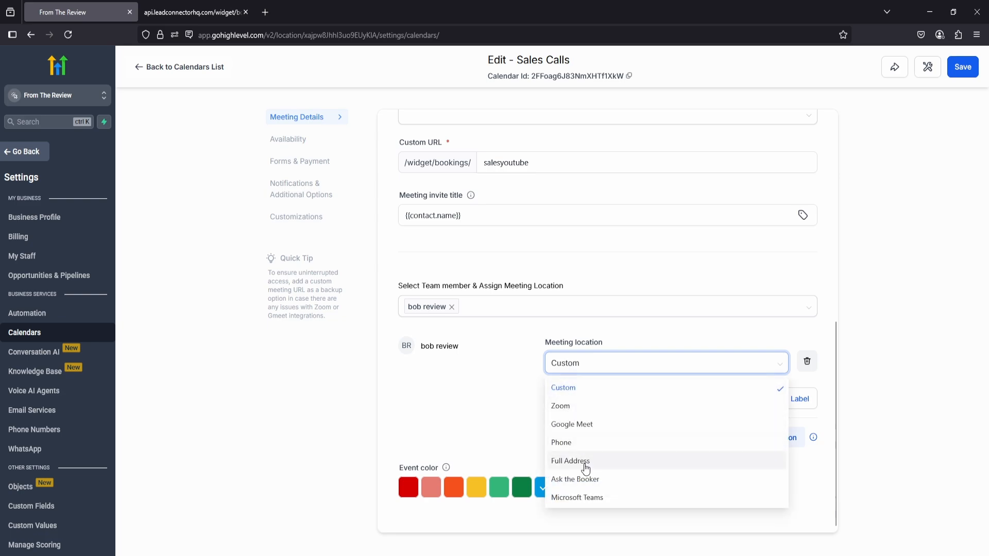
left_click(574, 448)
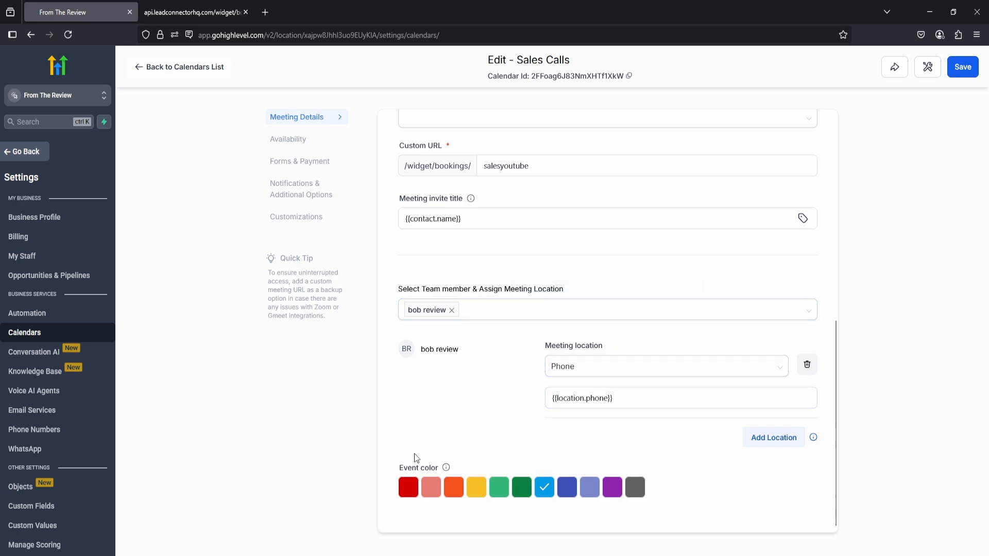
Try the green event color and an additional custom meeting location, restoring blue and removing the extra location.
left_click(522, 492)
left_click(547, 493)
left_click(762, 440)
left_click(603, 371)
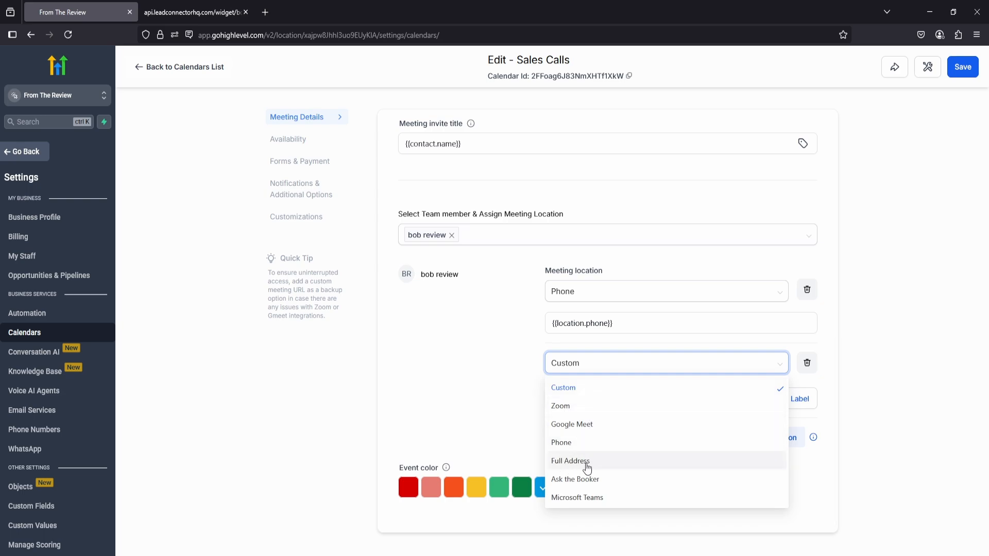
left_click(519, 414)
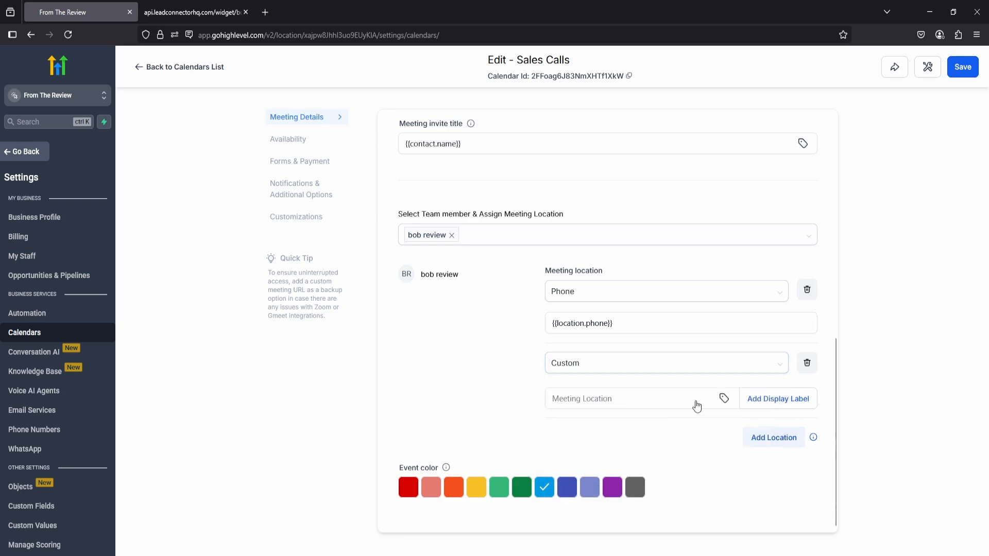
left_click(807, 365)
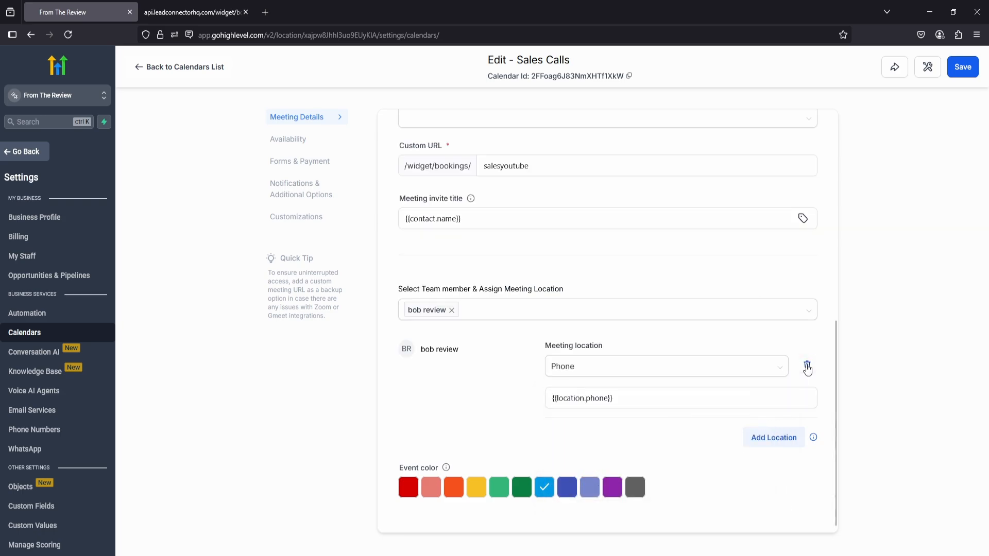
Enable Look Busy at 50% in the calendar's availability settings and compare the slots on the public booking page.
left_click(299, 144)
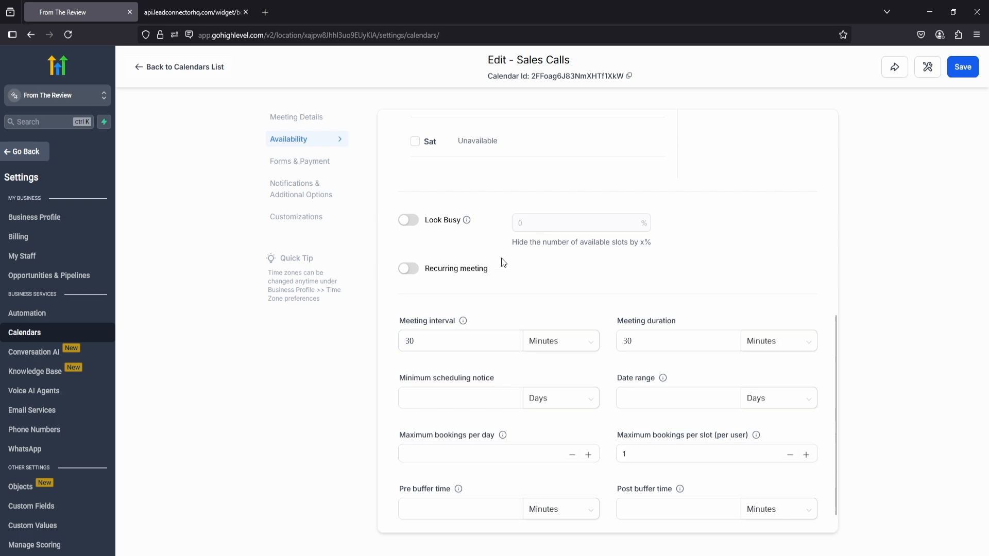
left_click(415, 222)
key("ctrl+Tab")
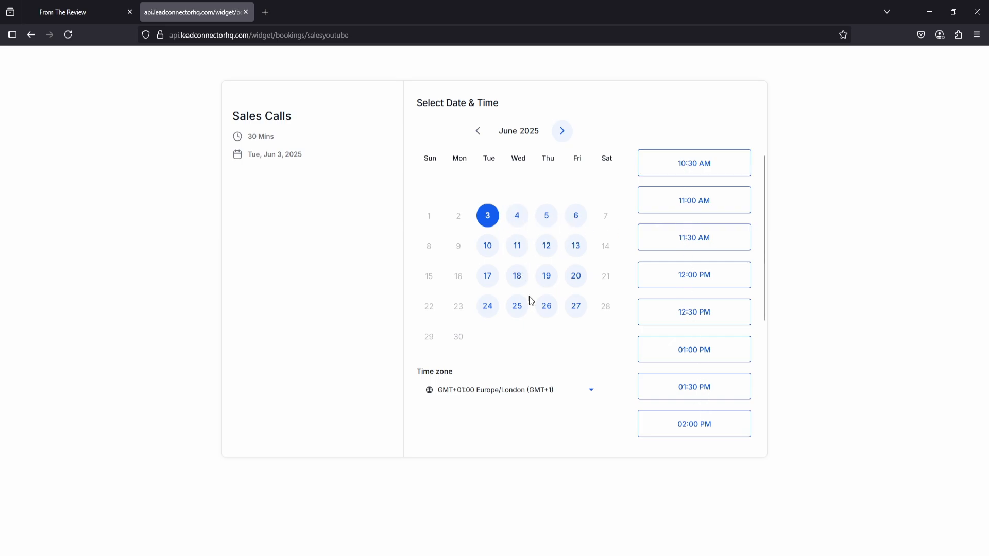
left_click(70, 16)
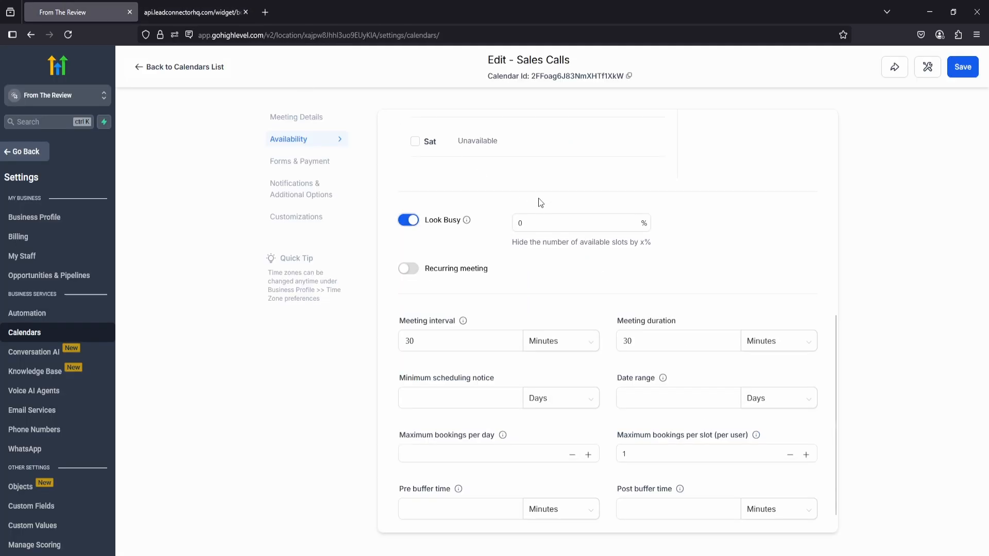
left_click_drag(535, 217, 505, 225)
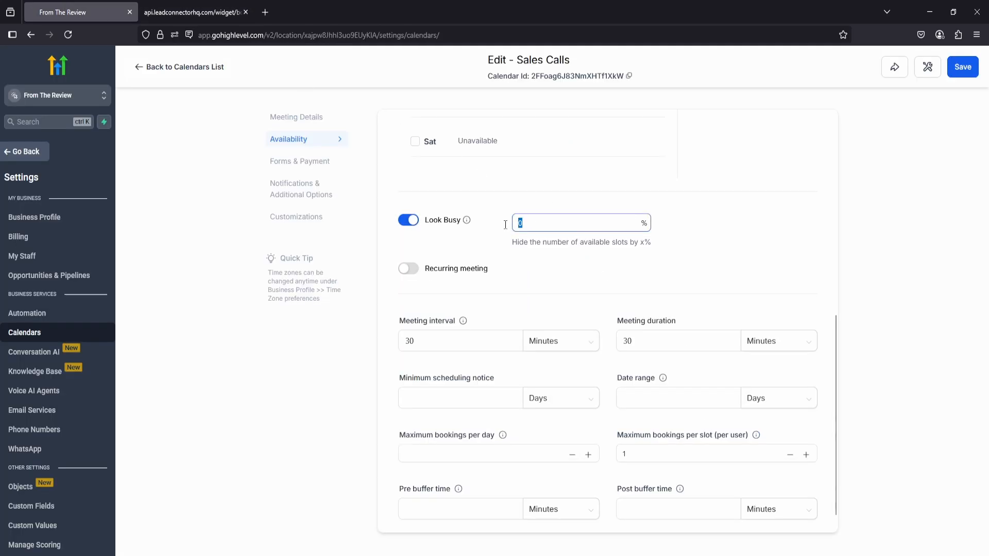
left_click(695, 174)
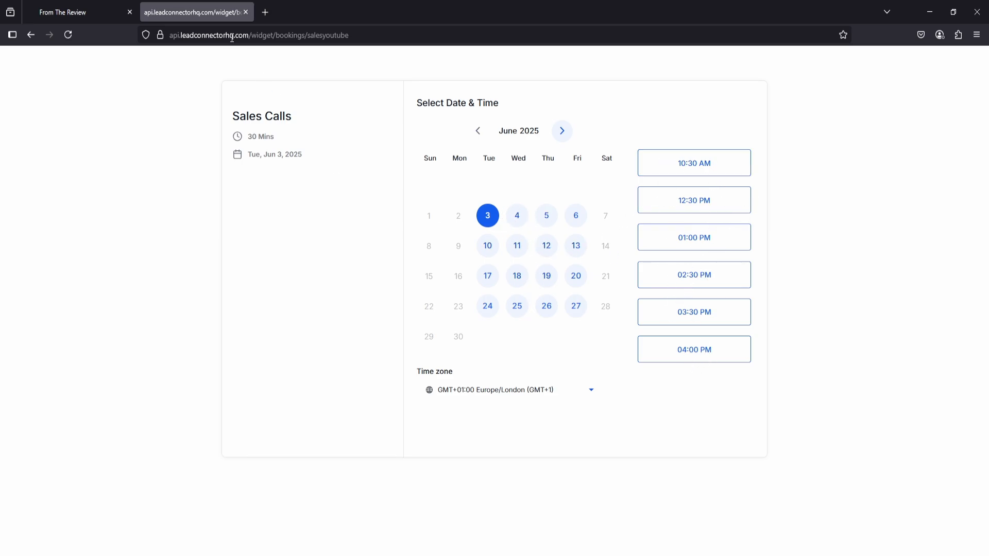
Return to the availability settings and make Sunday available from 10:00 AM to 12:00 PM.
left_click(120, 9)
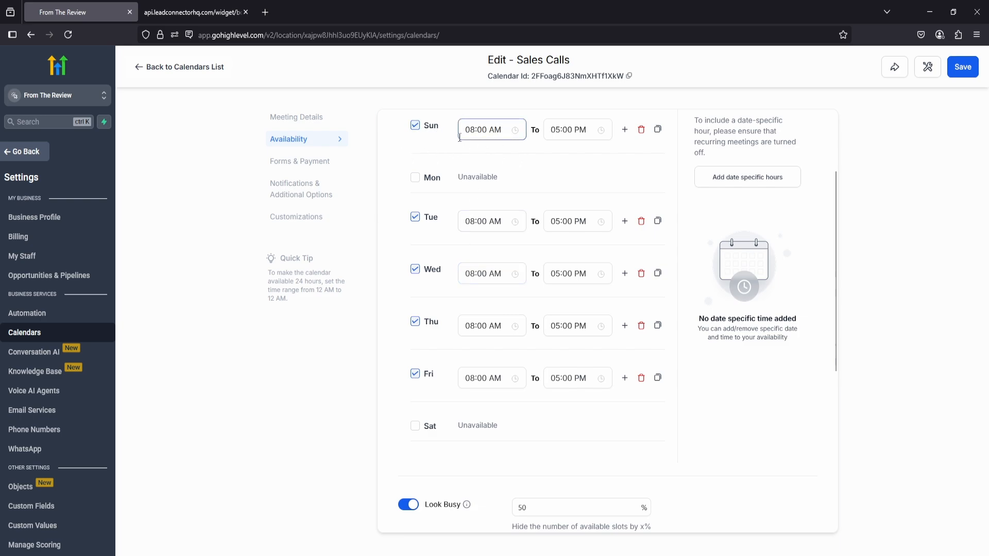
left_click(490, 132)
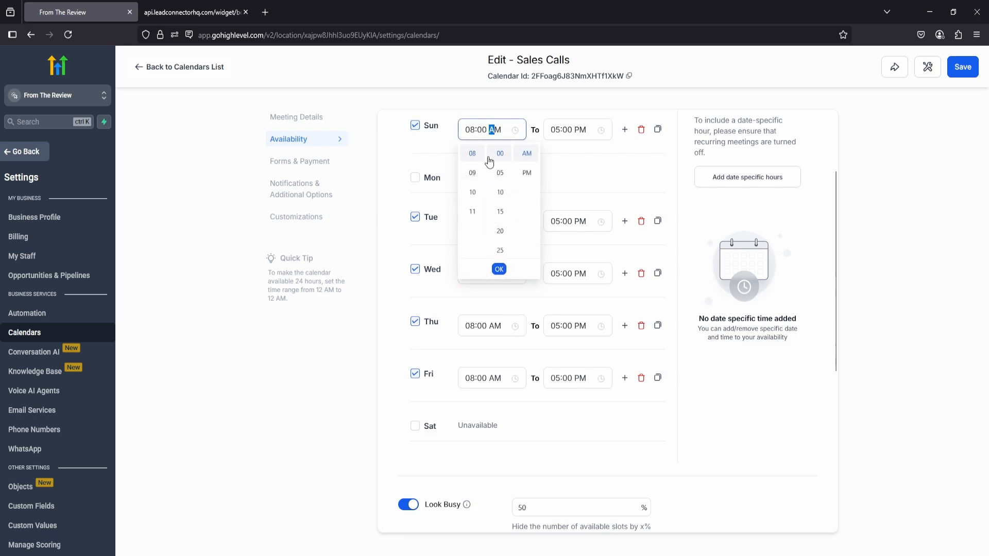
left_click(472, 192)
left_click(567, 130)
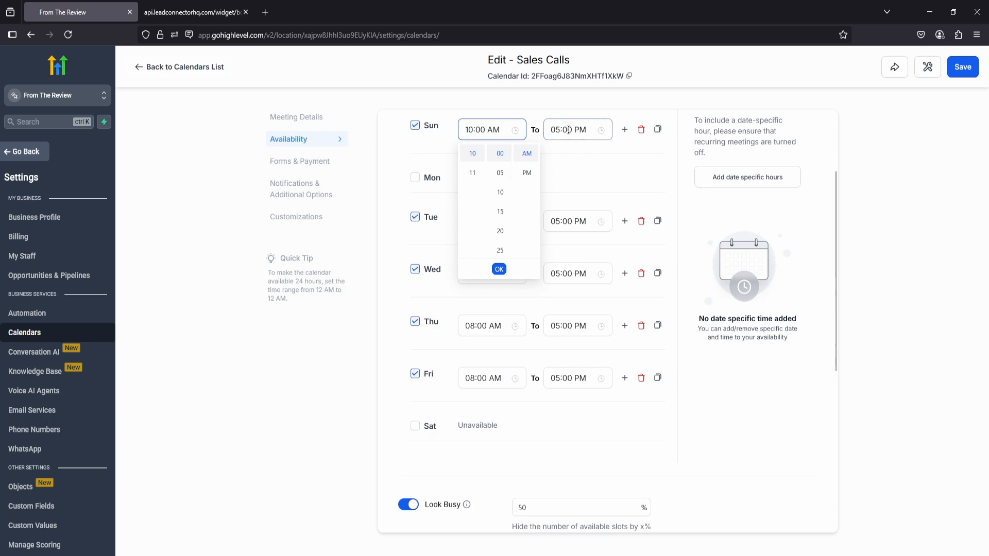
scroll(561, 237, "up", 2)
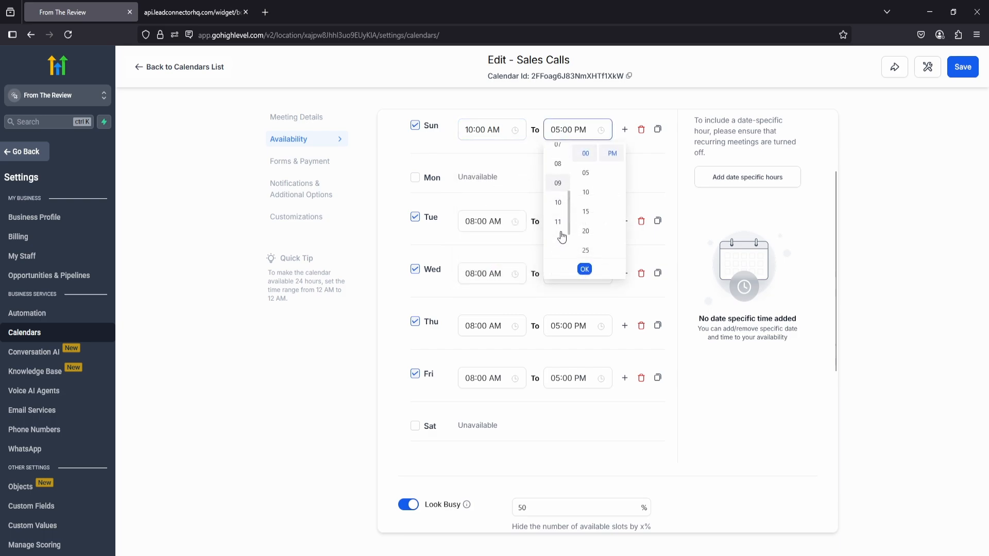
left_click(556, 155)
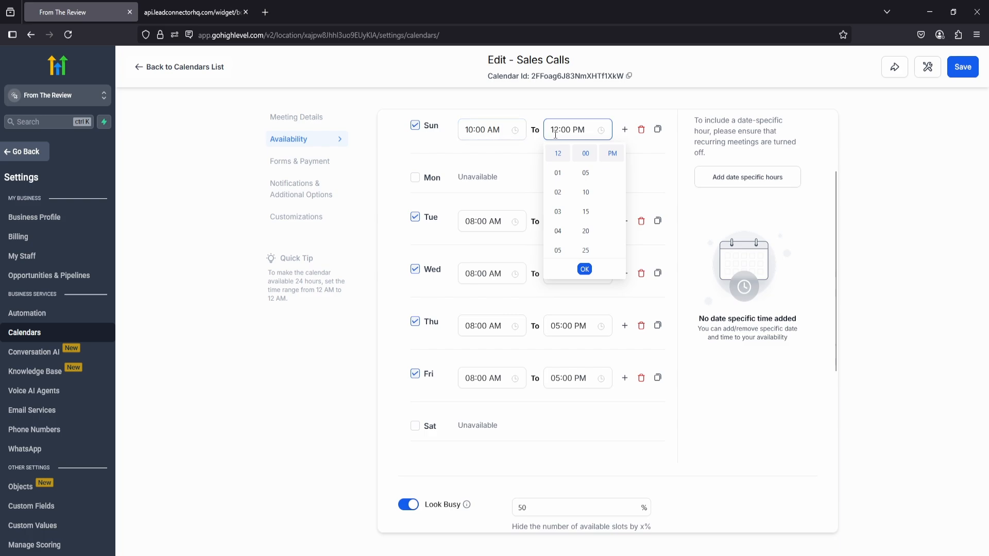
left_click(528, 148)
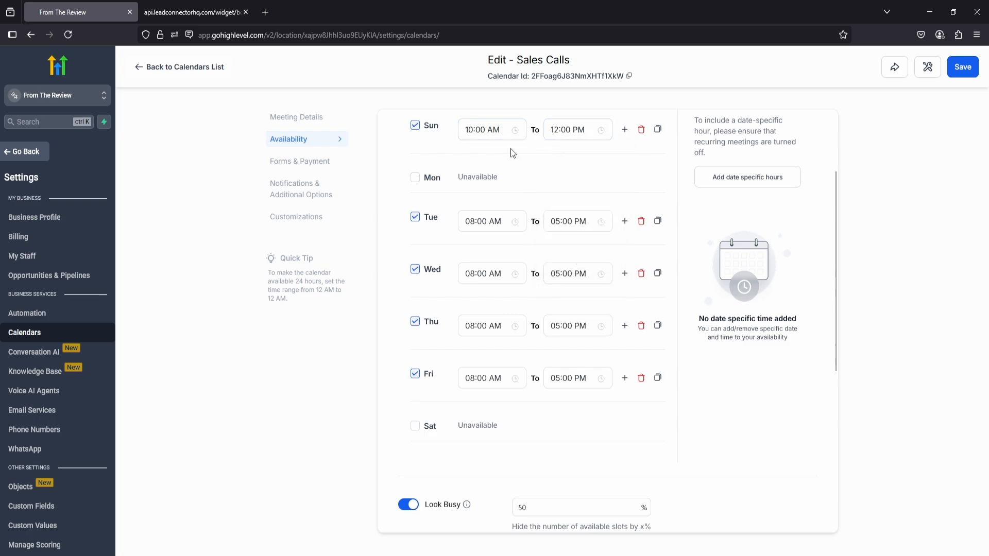
Turn on recurring meetings, look through the repeat and unavailable-slot options, and turn recurring meetings back off.
scroll(507, 159, "down", 1)
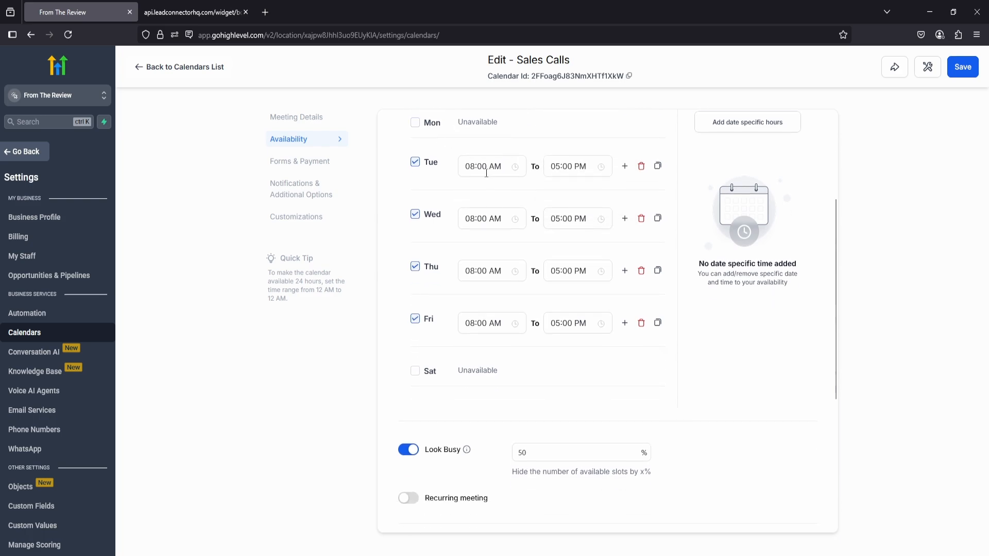
scroll(490, 256, "down", 2)
scroll(489, 256, "up", 5)
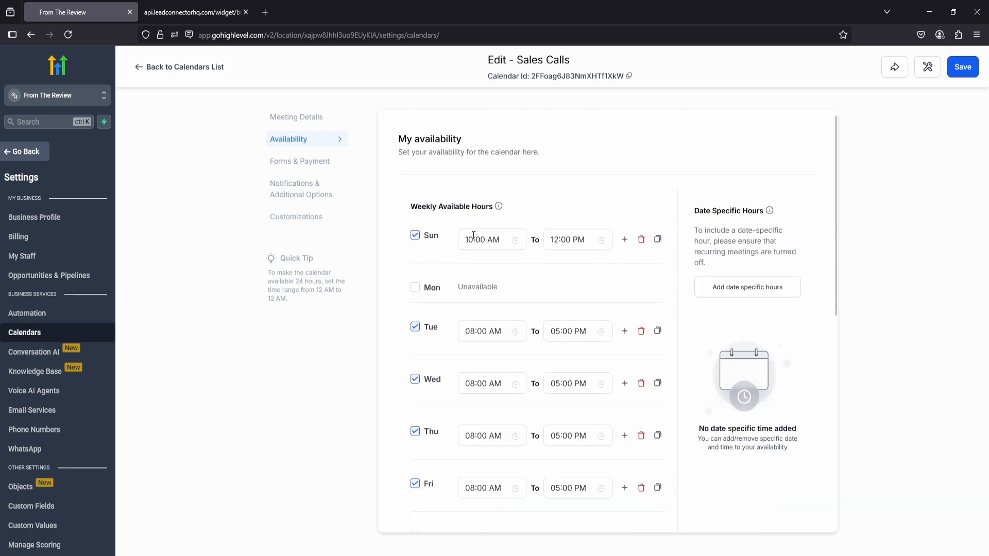
scroll(450, 297, "down", 4)
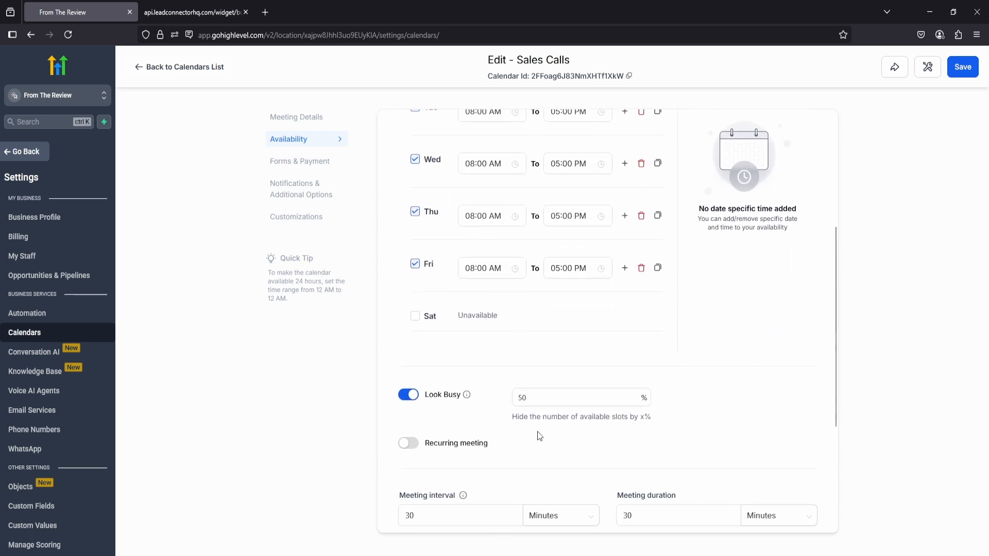
left_click(409, 444)
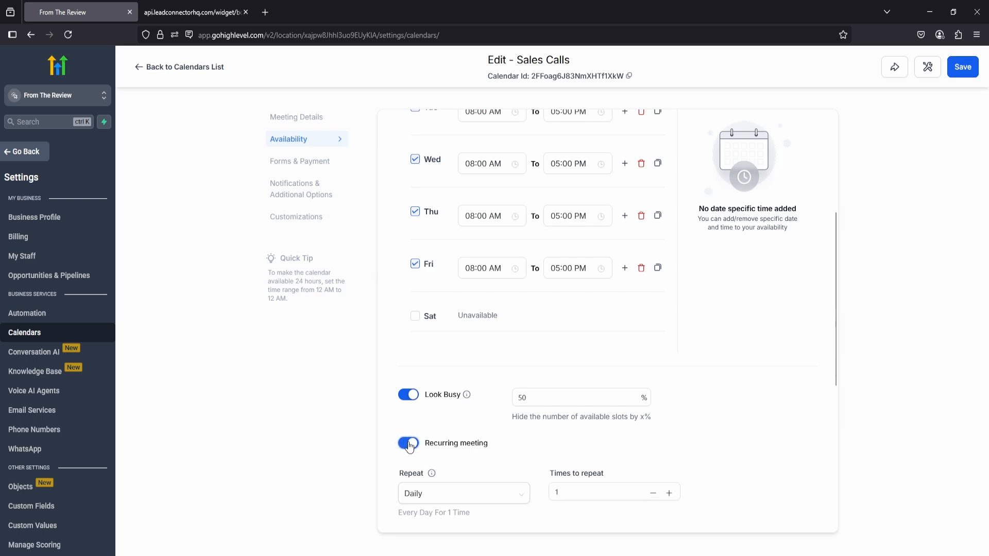
scroll(433, 413, "down", 3)
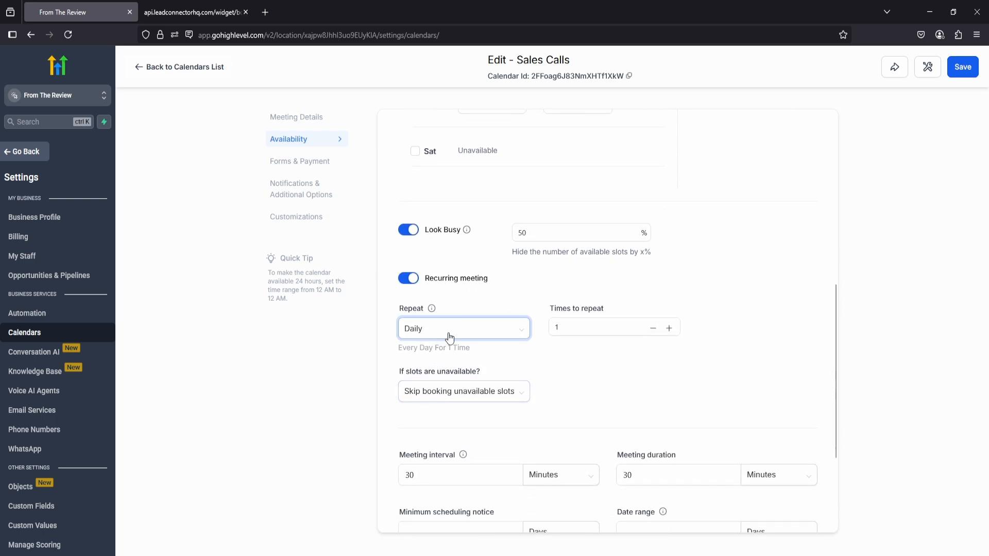
left_click(447, 331)
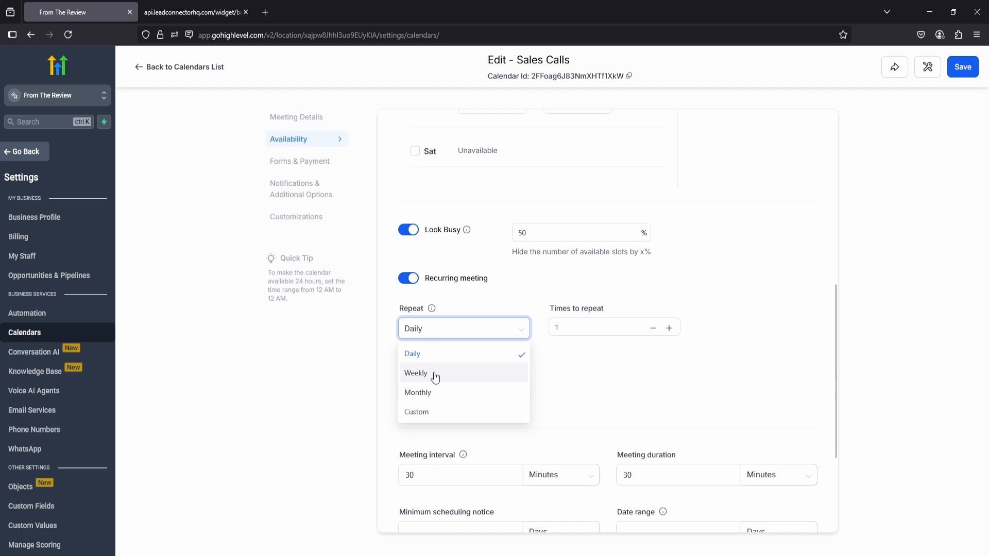
left_click(549, 371)
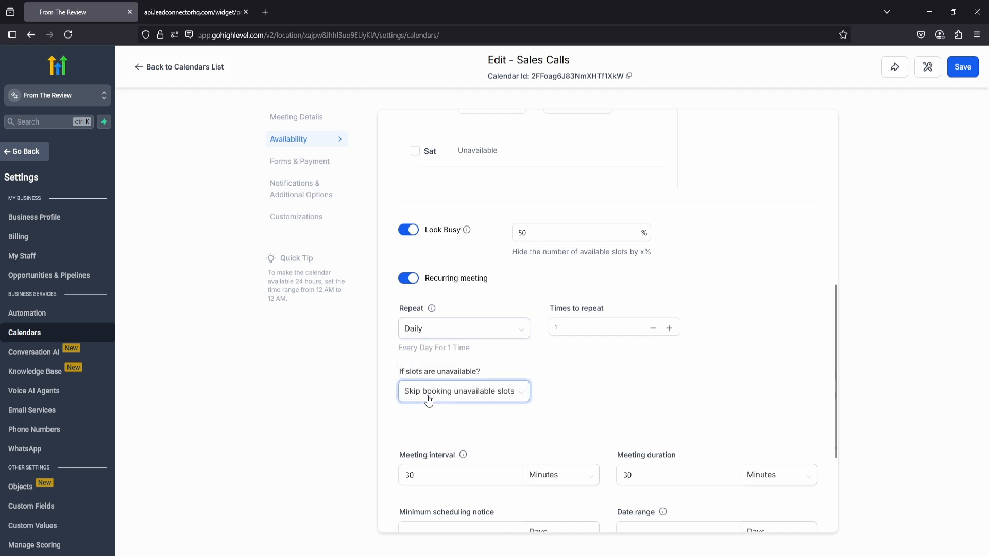
left_click(416, 279)
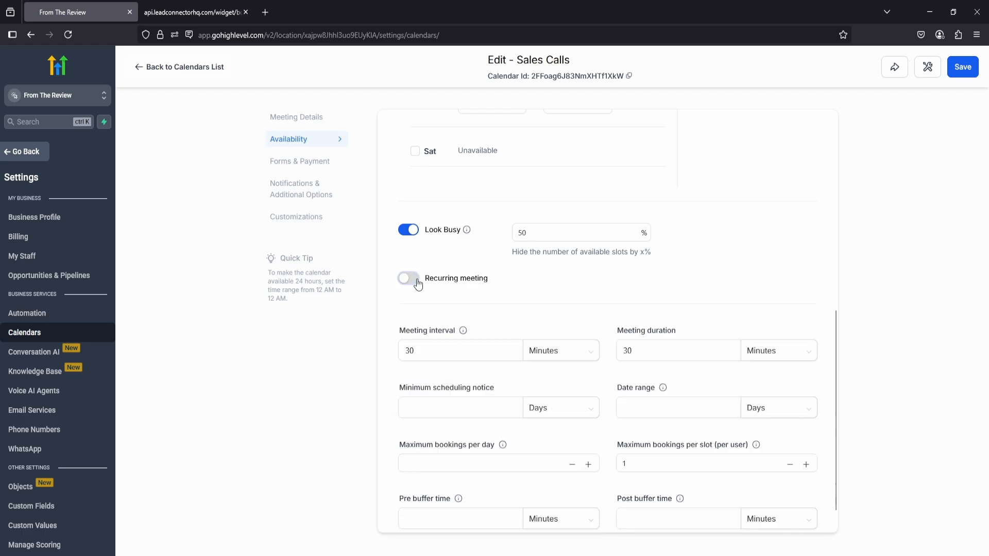
Review the meeting interval, scheduling notice, booking limit and buffer settings, and examine the form options under Forms & Payment.
scroll(463, 279, "down", 1)
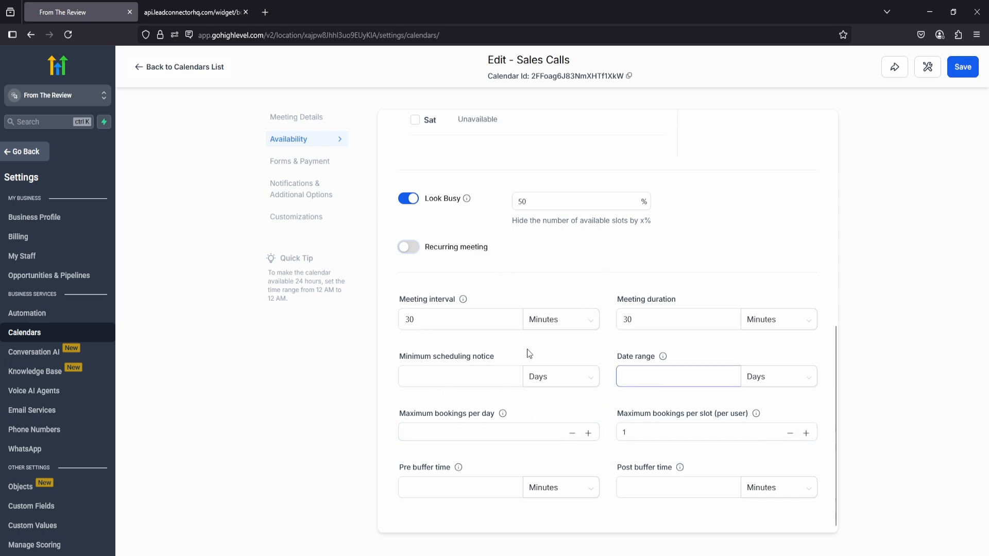
scroll(596, 447, "up", 5)
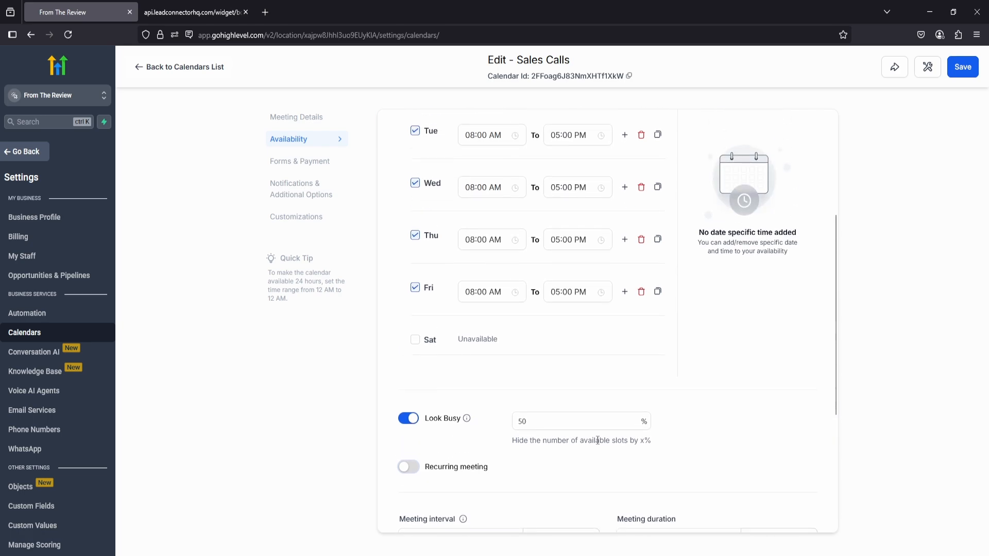
scroll(598, 440, "up", 4)
left_click(300, 164)
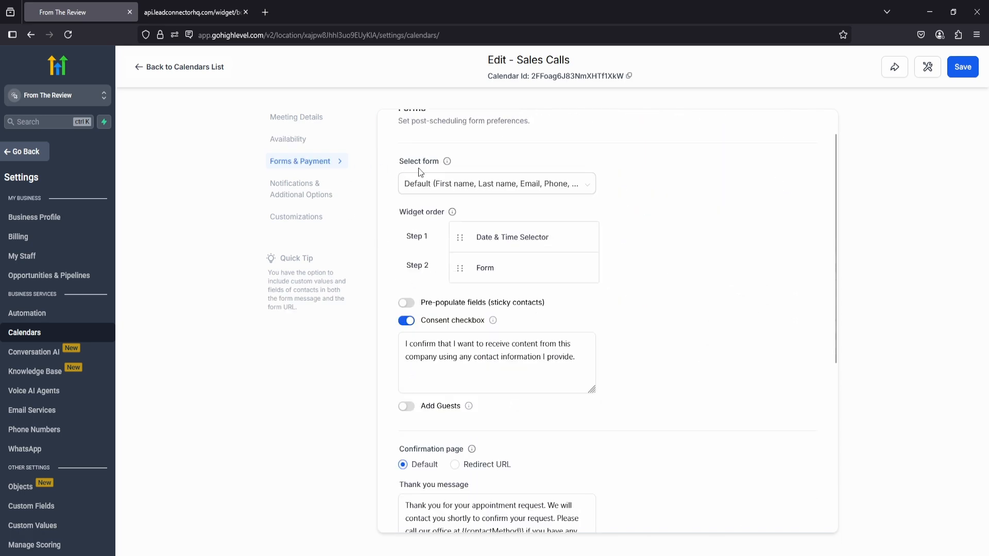
scroll(405, 214, "up", 1)
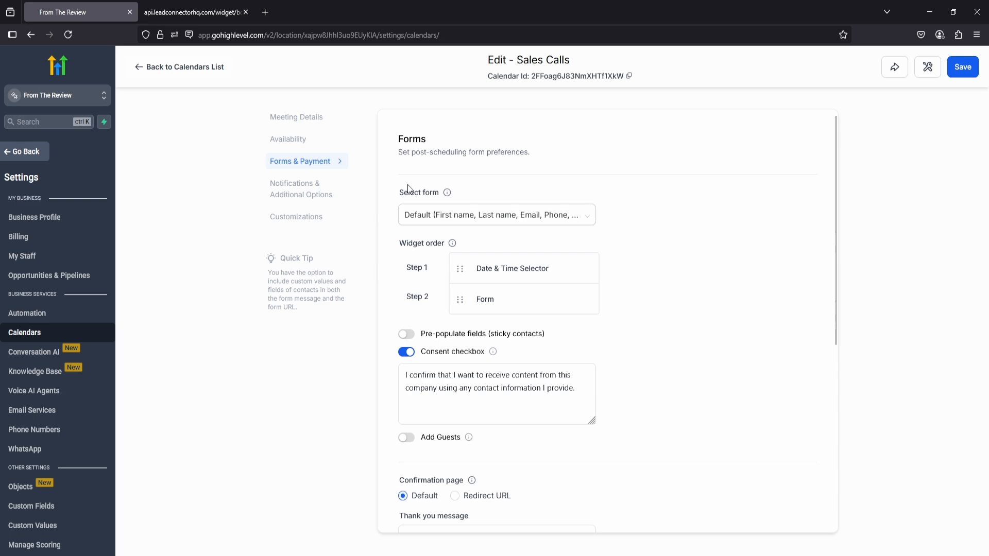
scroll(407, 187, "down", 3)
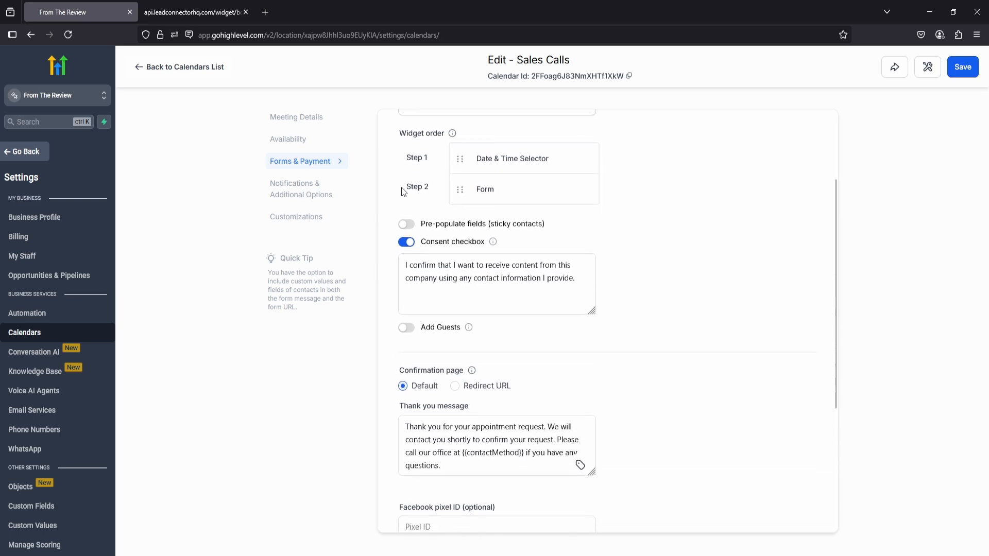
Review the form, confirmation page and payment options, look through the available payment providers, and return to the calendar settings.
scroll(414, 204, "up", 1)
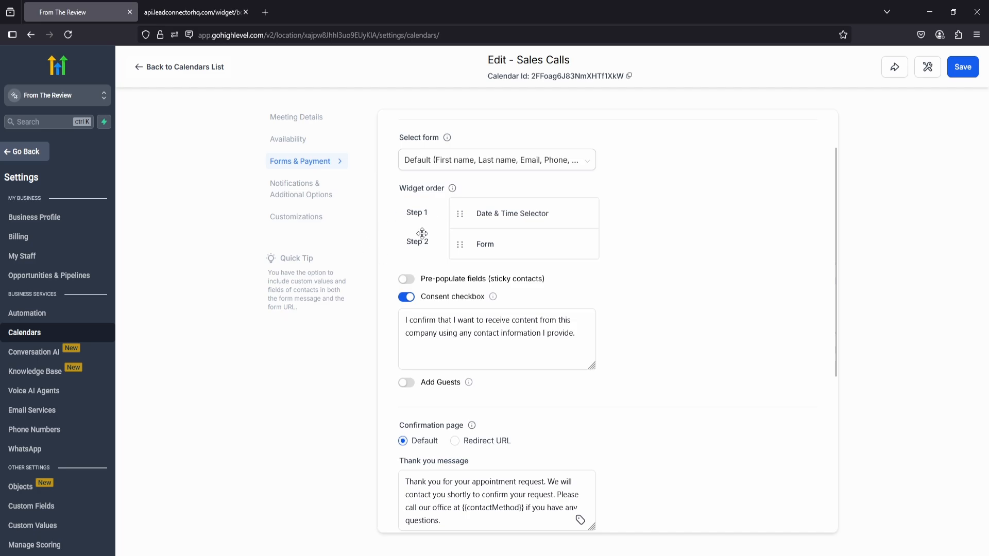
scroll(415, 232, "down", 4)
scroll(393, 219, "down", 1)
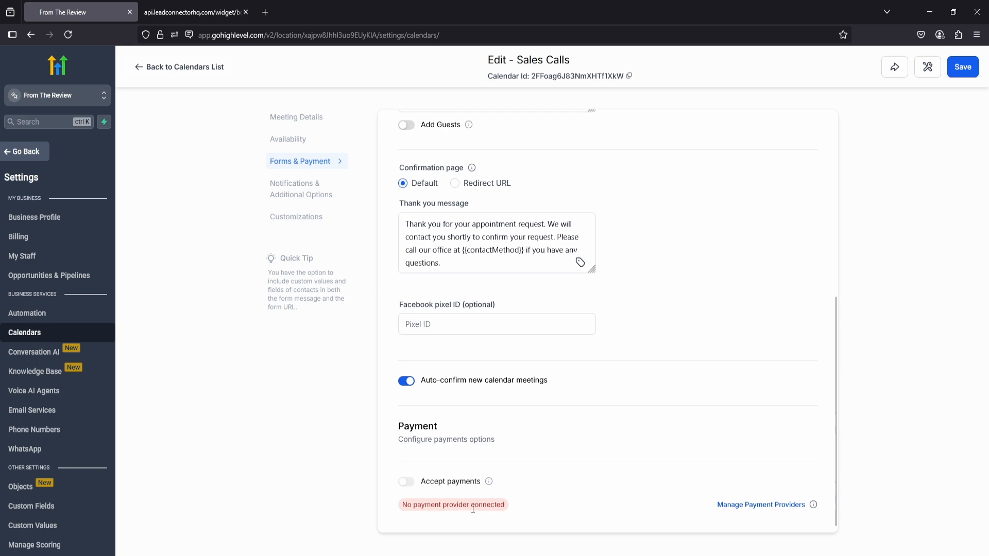
left_click(740, 507)
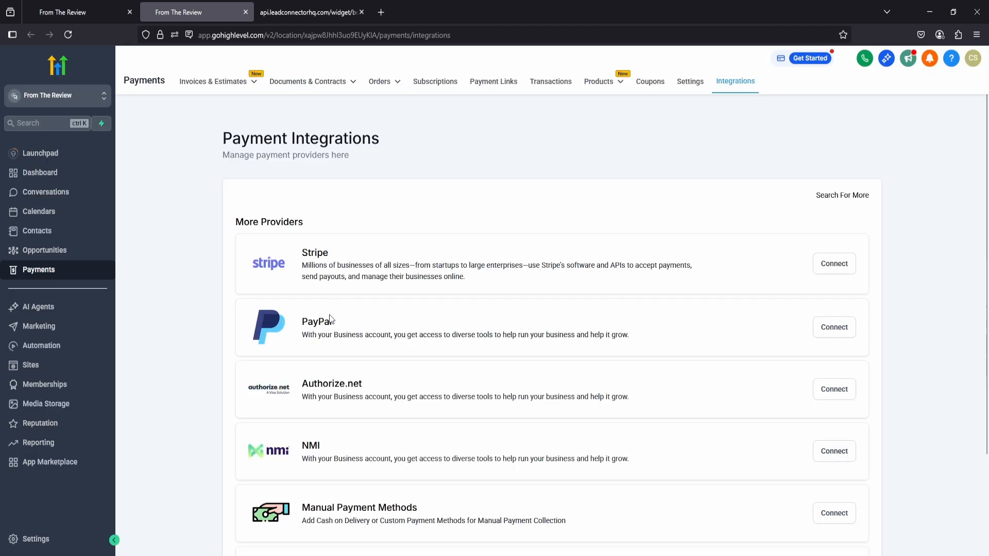
scroll(325, 322, "down", 3)
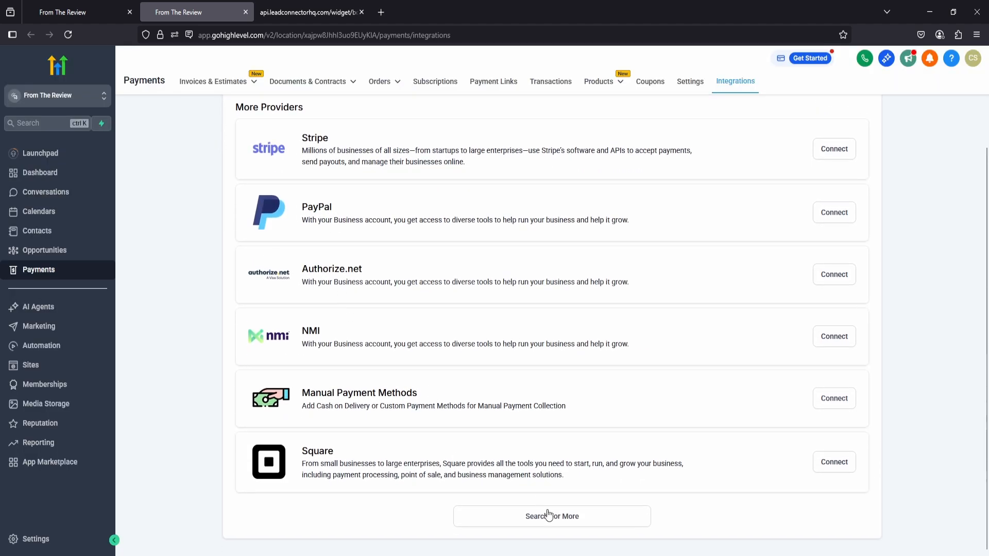
scroll(354, 315, "up", 3)
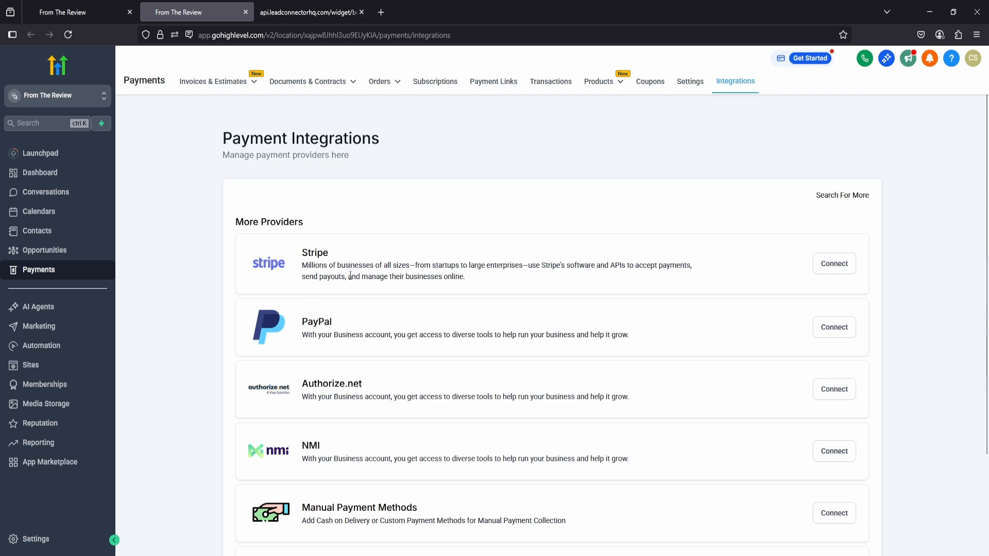
left_click(82, 15)
left_click(245, 12)
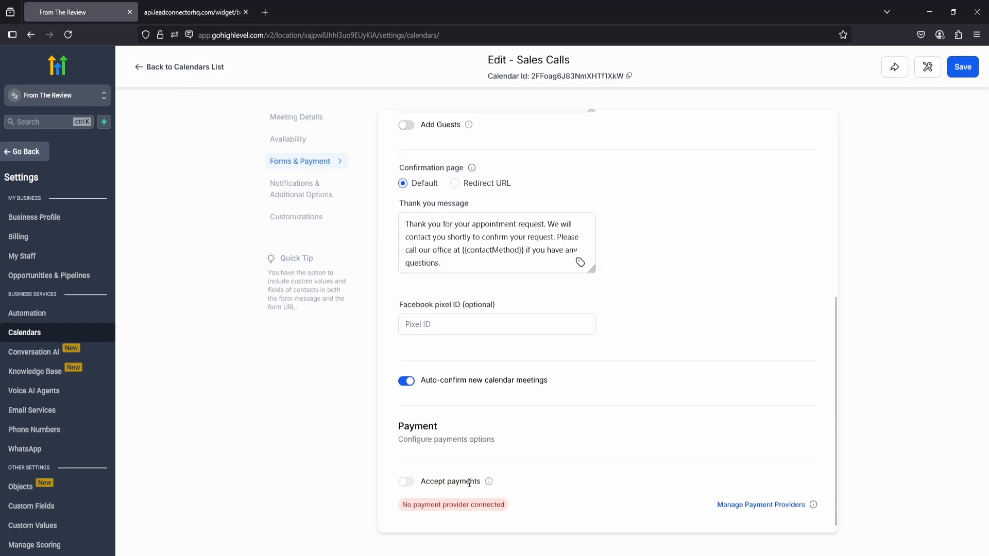
Enable and save the email notification for unconfirmed booked appointments in the calendar's notification settings.
scroll(475, 474, "up", 5)
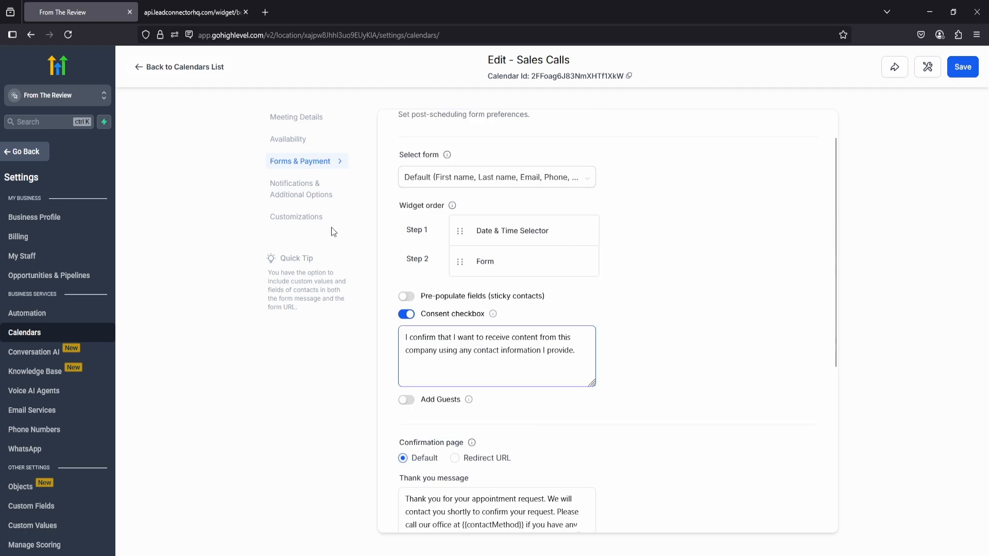
left_click(306, 191)
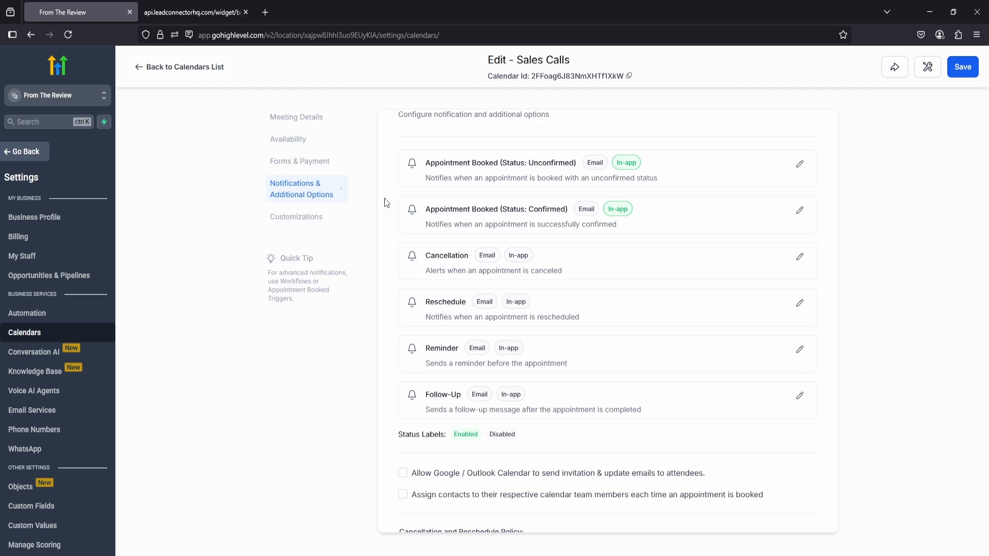
scroll(398, 206, "up", 1)
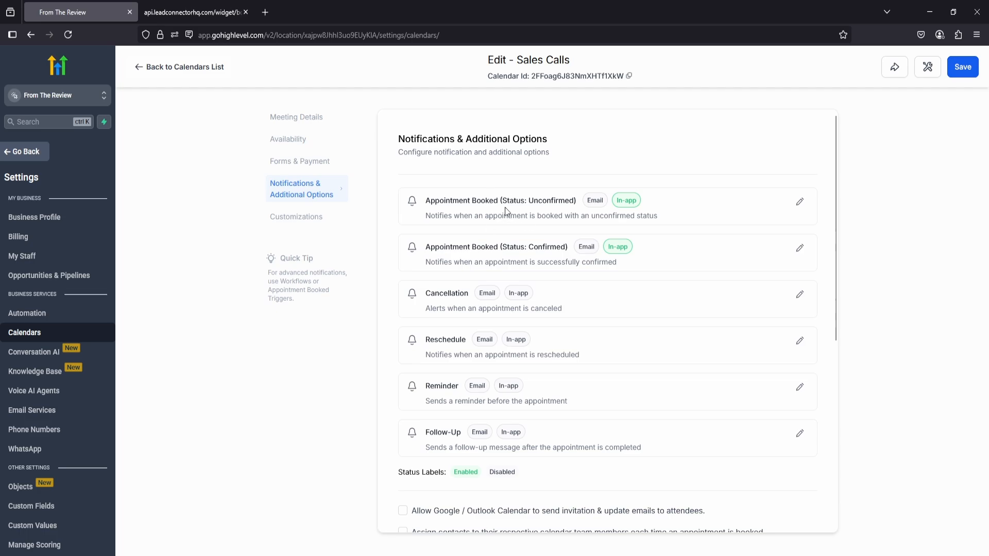
left_click(800, 202)
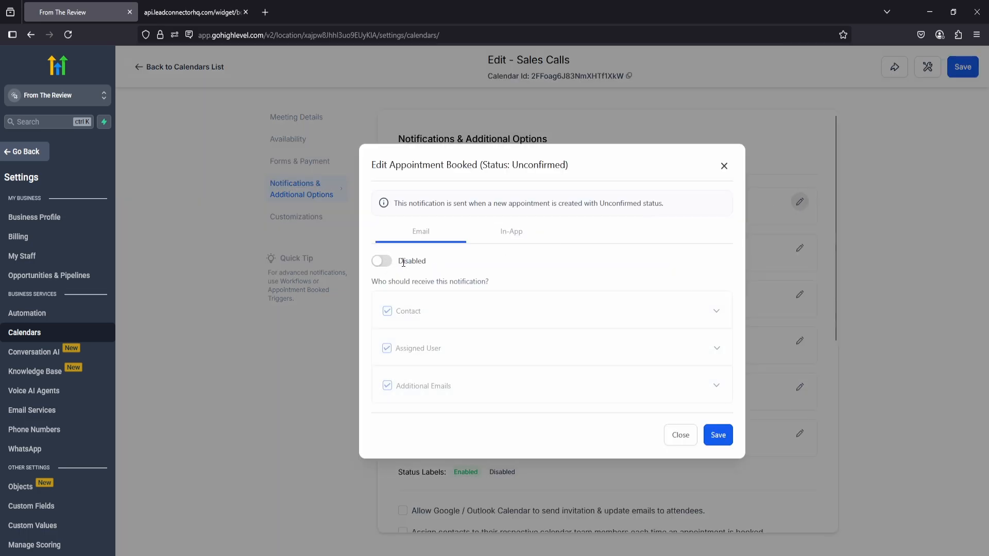
left_click(383, 262)
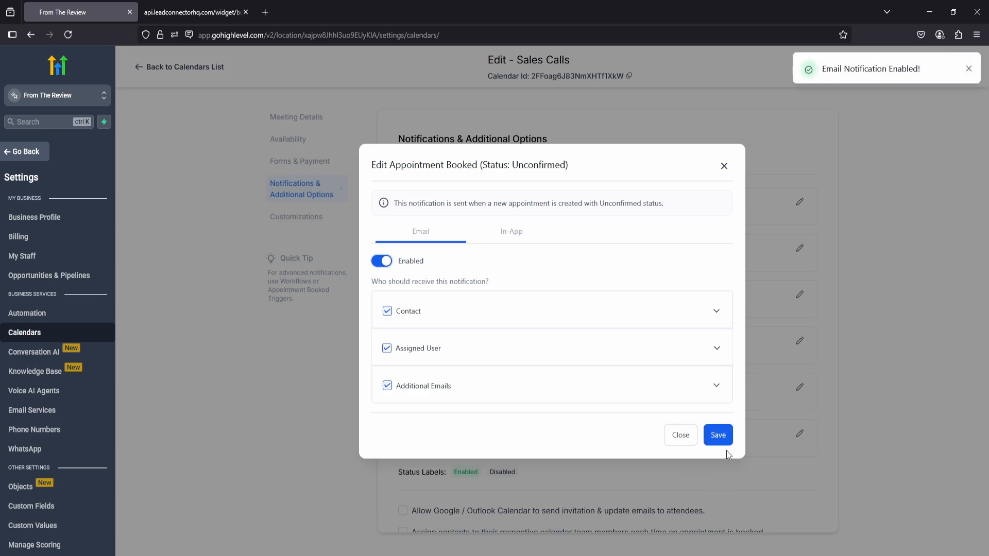
left_click(716, 436)
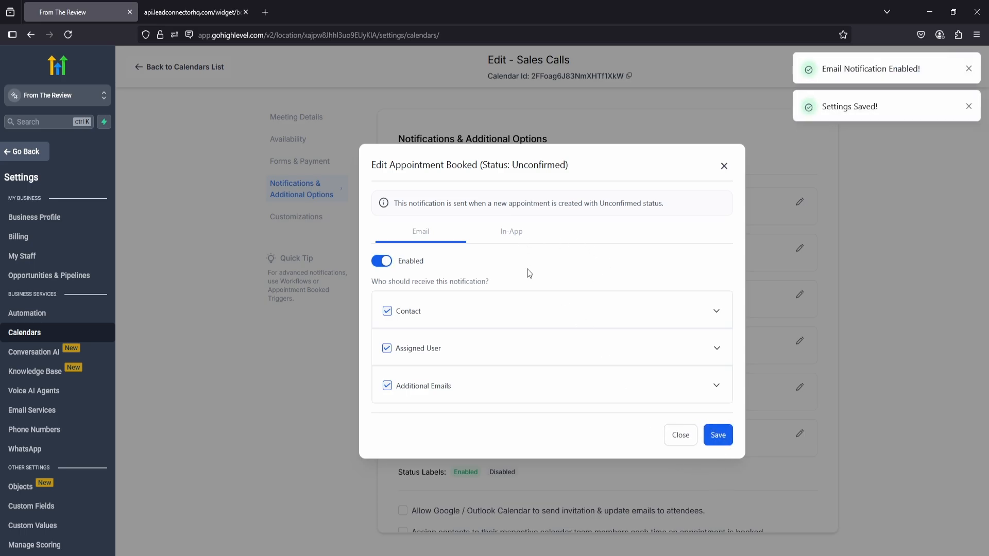
left_click(724, 165)
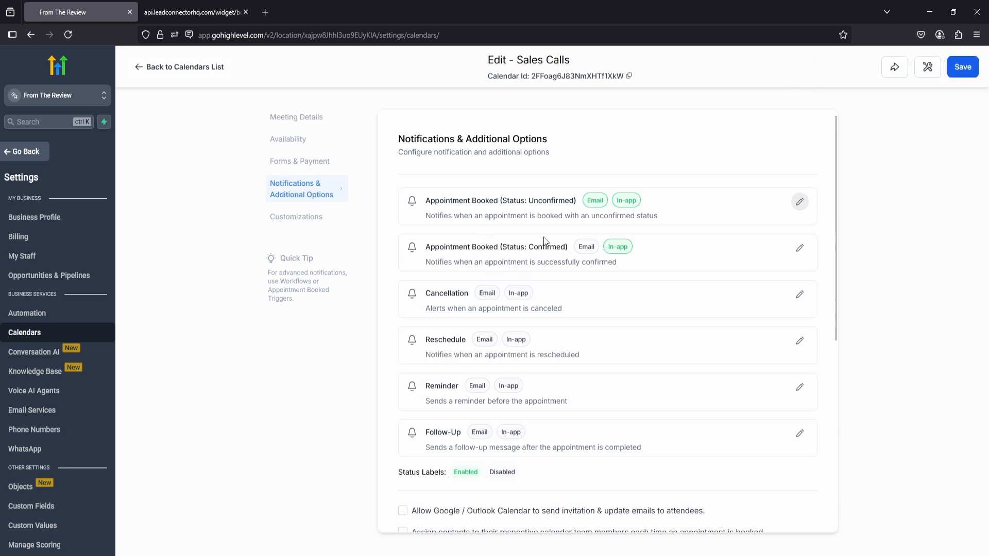
Enable and save the email notification for booked appointments with confirmed status.
left_click(799, 250)
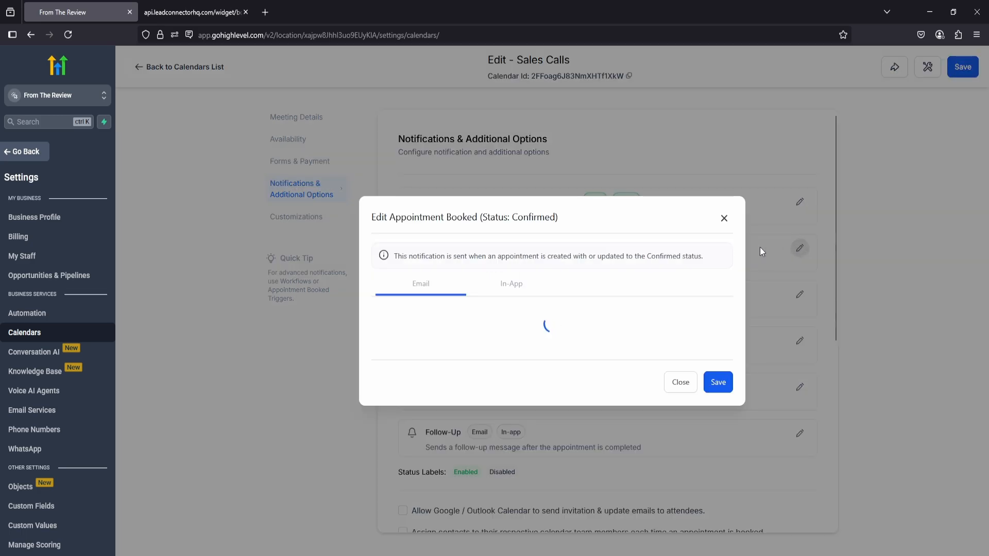
left_click(391, 262)
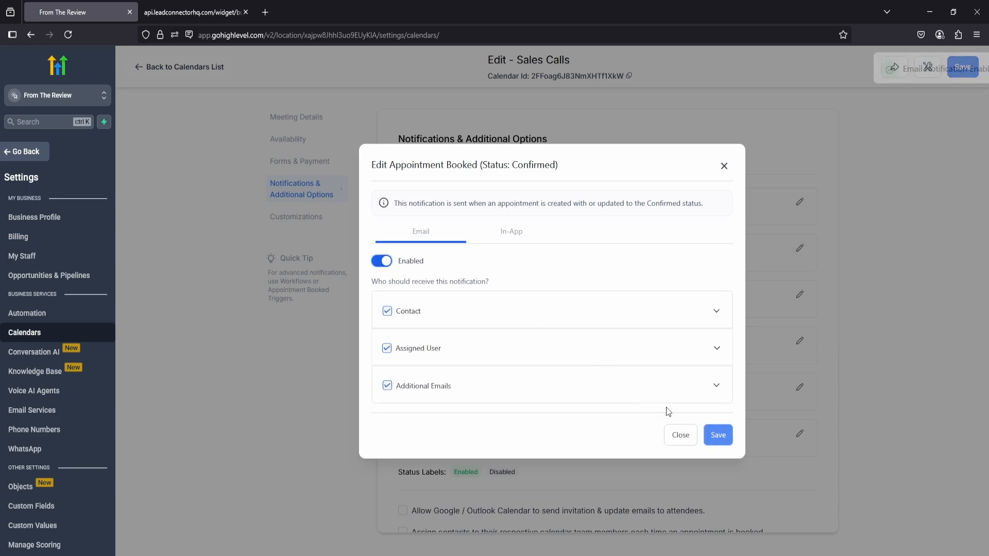
left_click(717, 436)
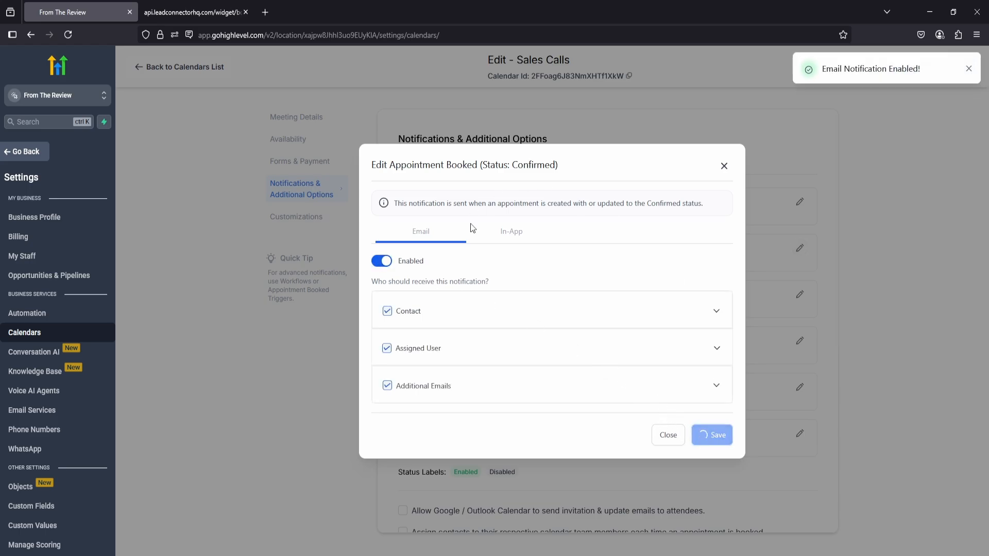
left_click(721, 168)
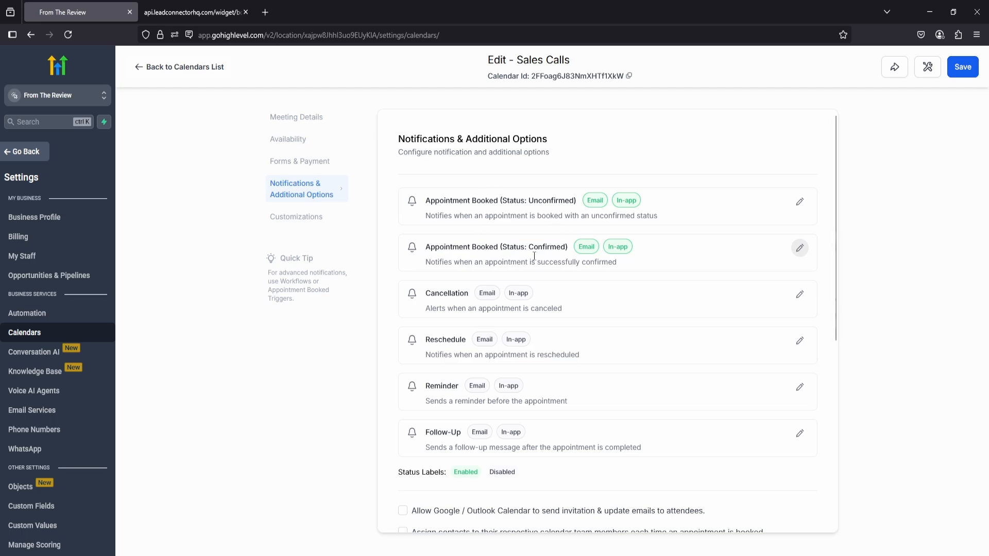
Examine the remaining notification types, the invitation and contact assignment options, the cancellation and reschedule policy, and the additional notes.
scroll(548, 249, "down", 2)
scroll(548, 249, "up", 1)
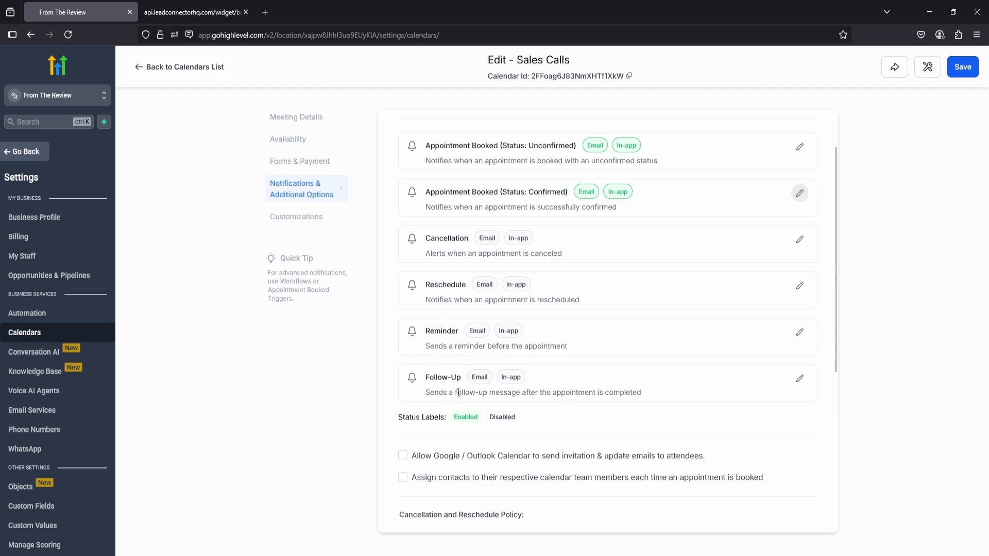
scroll(475, 377, "down", 2)
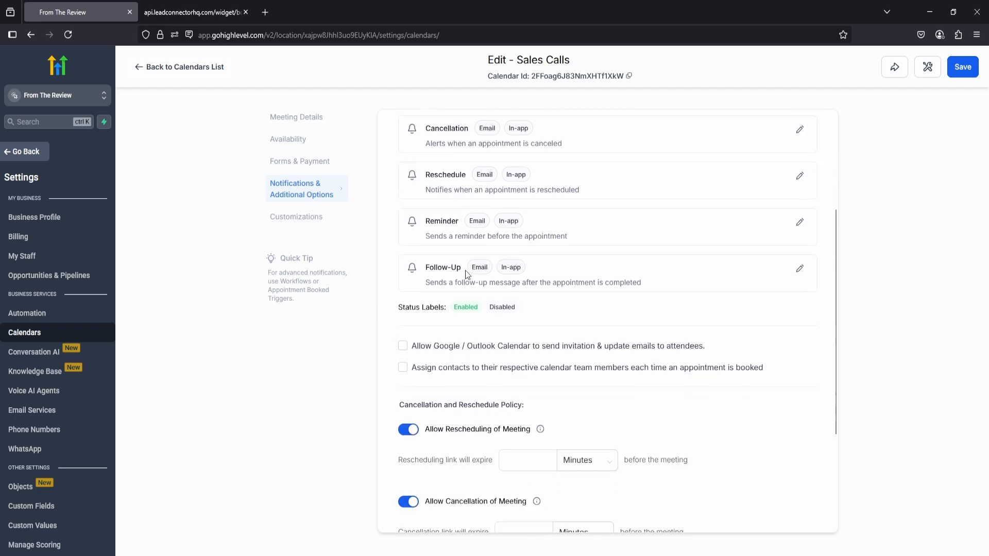
scroll(466, 275, "up", 1)
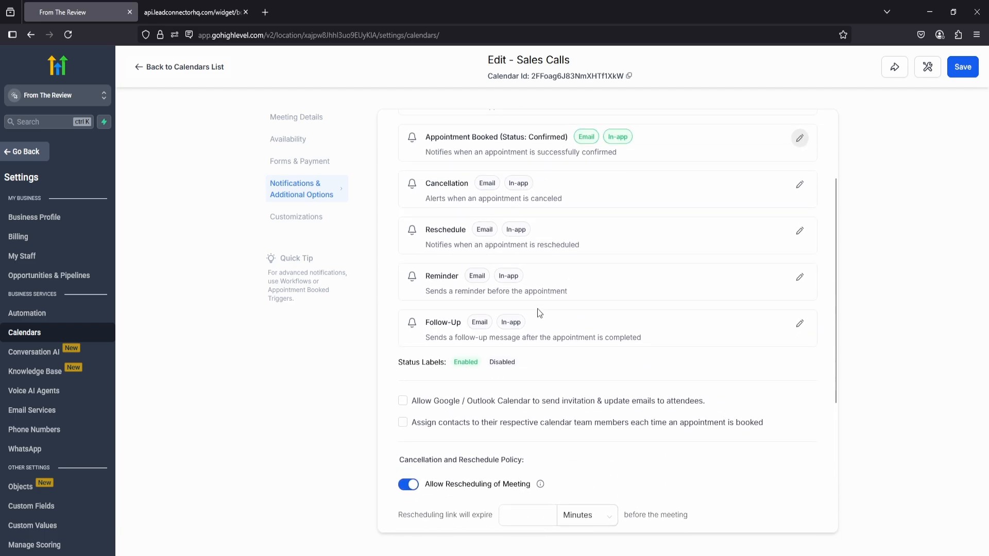
scroll(520, 278, "down", 1)
scroll(508, 243, "up", 1)
scroll(504, 194, "down", 3)
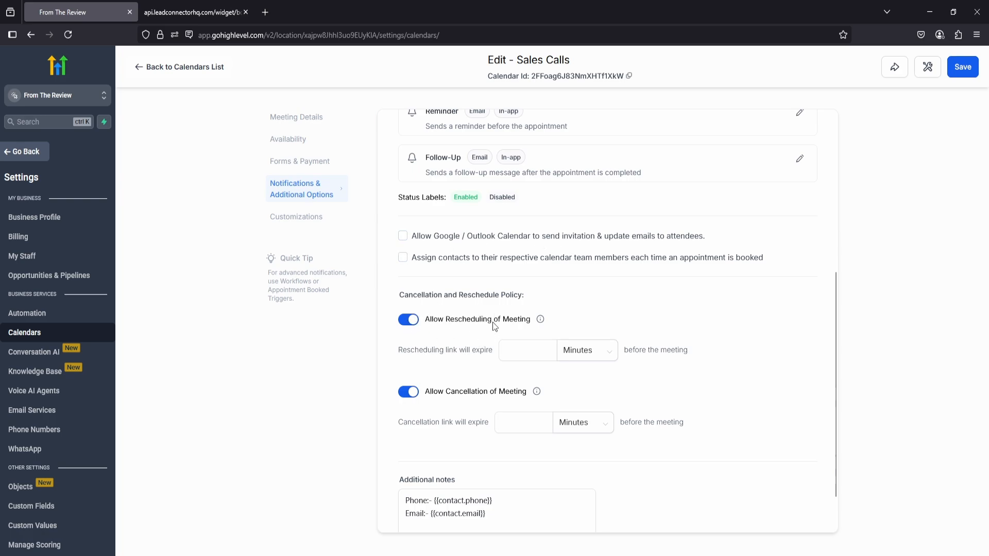
left_click(528, 351)
scroll(528, 351, "down", 1)
left_click(447, 342)
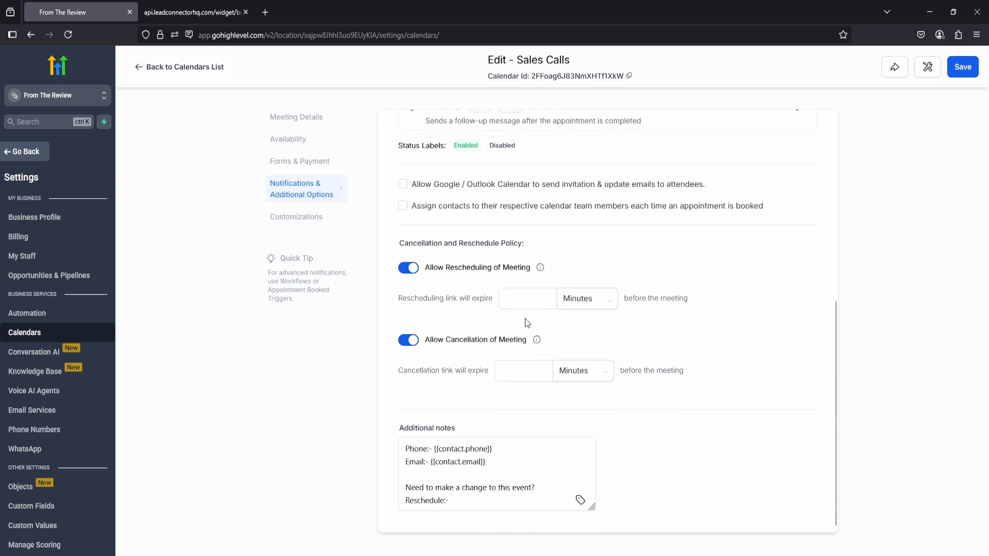
Open the calendar's customization settings, check the widget's appearance on the public booking page, and return to the settings.
left_click(308, 220)
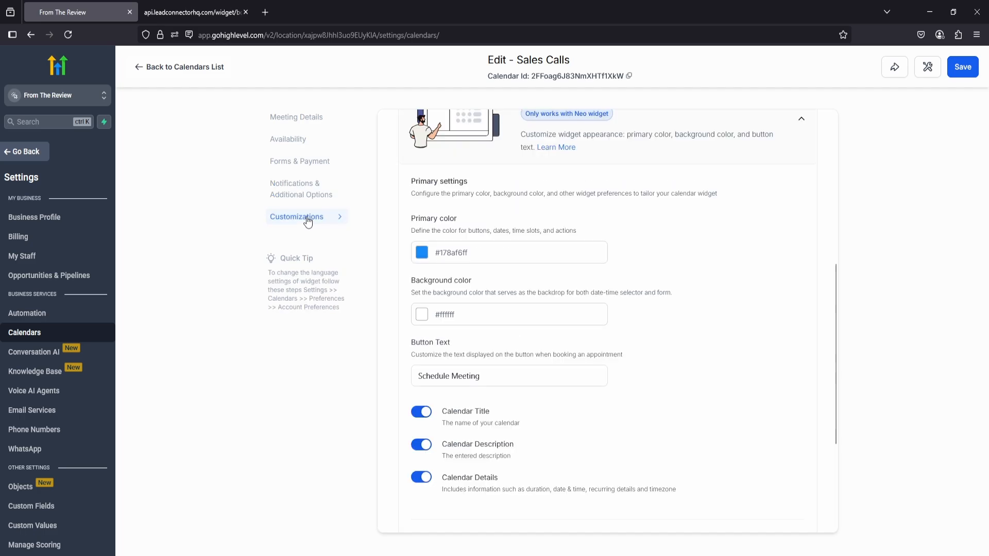
scroll(444, 287, "up", 6)
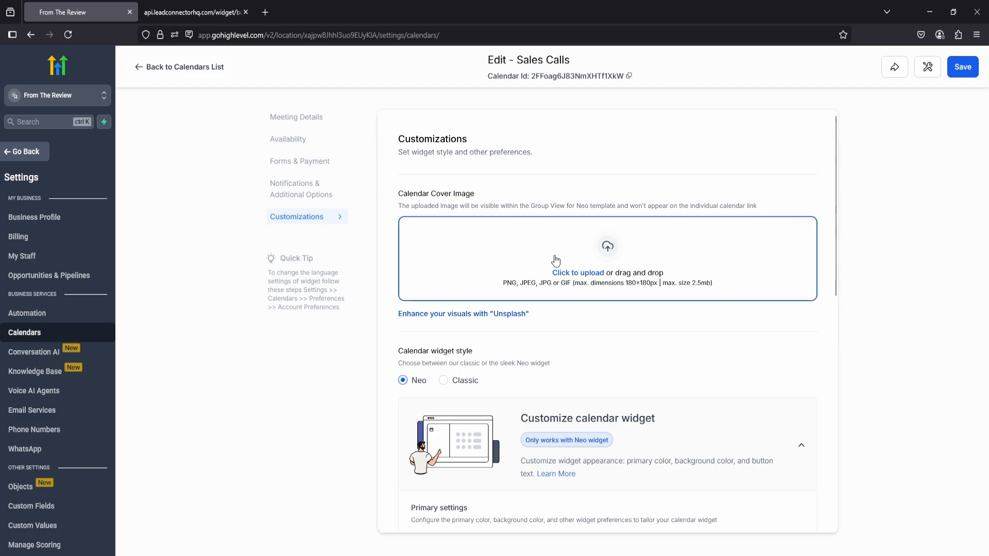
left_click(192, 12)
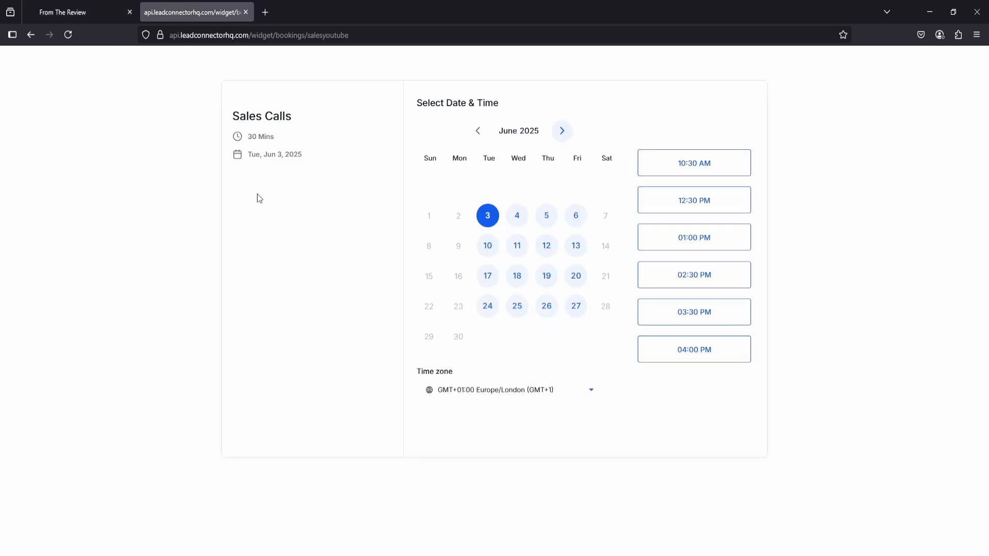
left_click(85, 8)
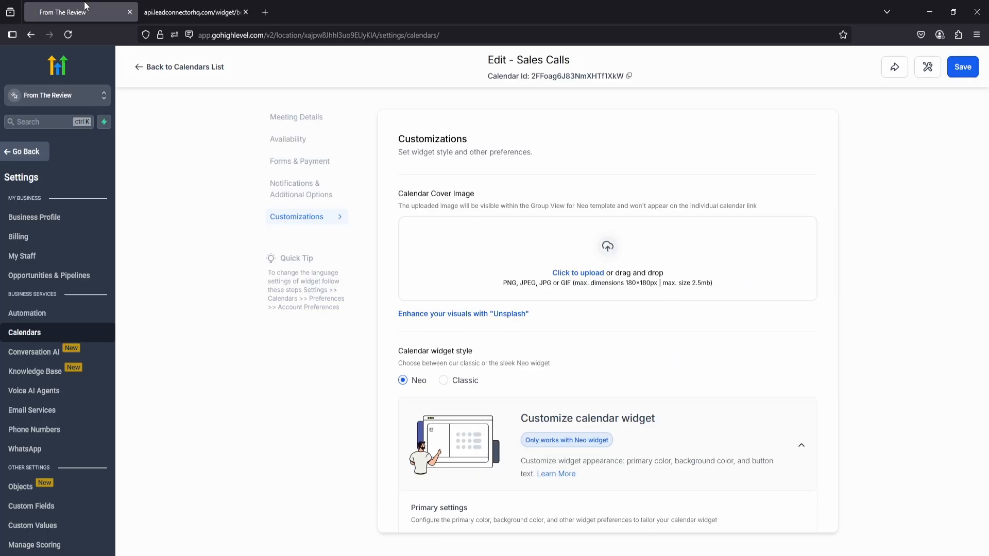
Try the Classic widget style, switch back to Neo, and review the color, button text, display toggle and custom code options.
scroll(401, 240, "down", 2)
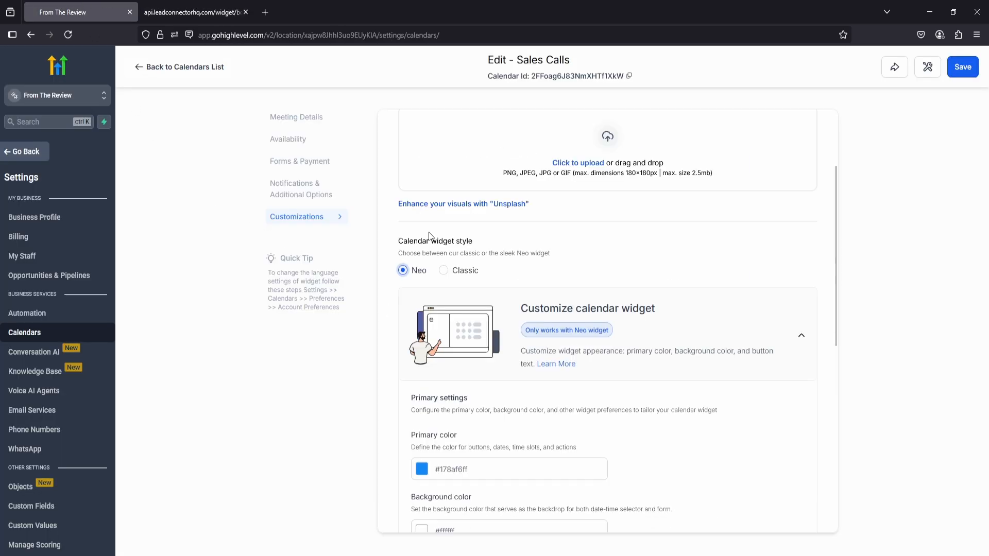
left_click(443, 270)
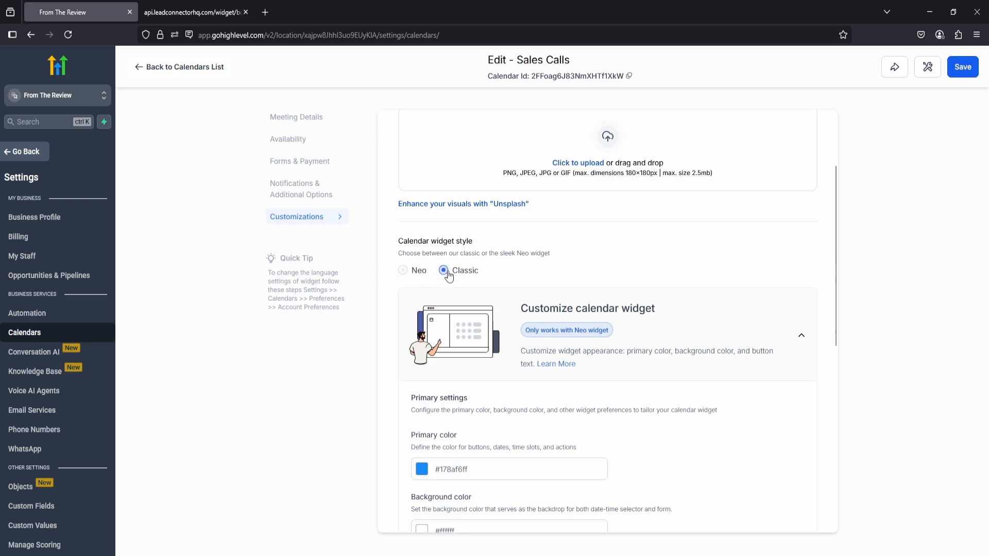
left_click(413, 275)
scroll(498, 256, "down", 2)
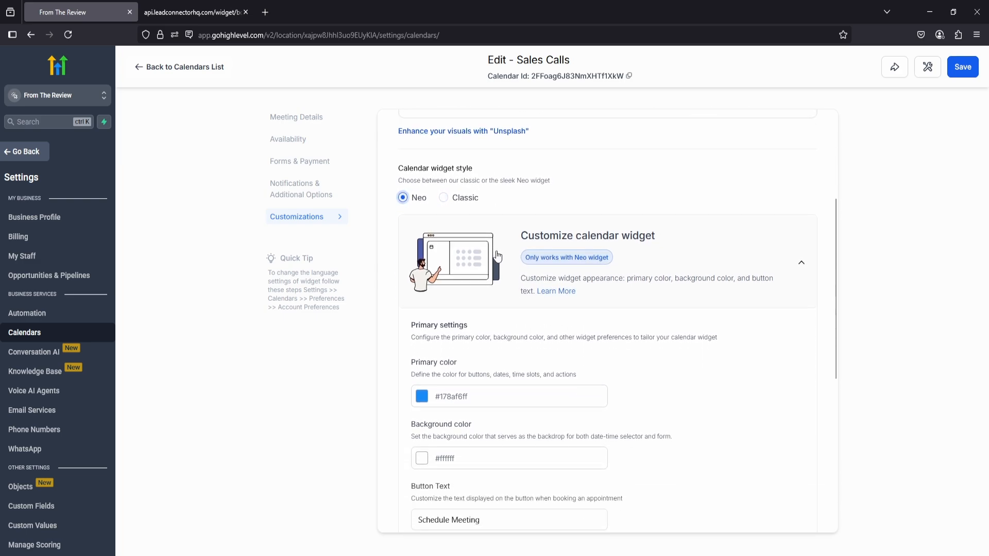
scroll(498, 256, "down", 4)
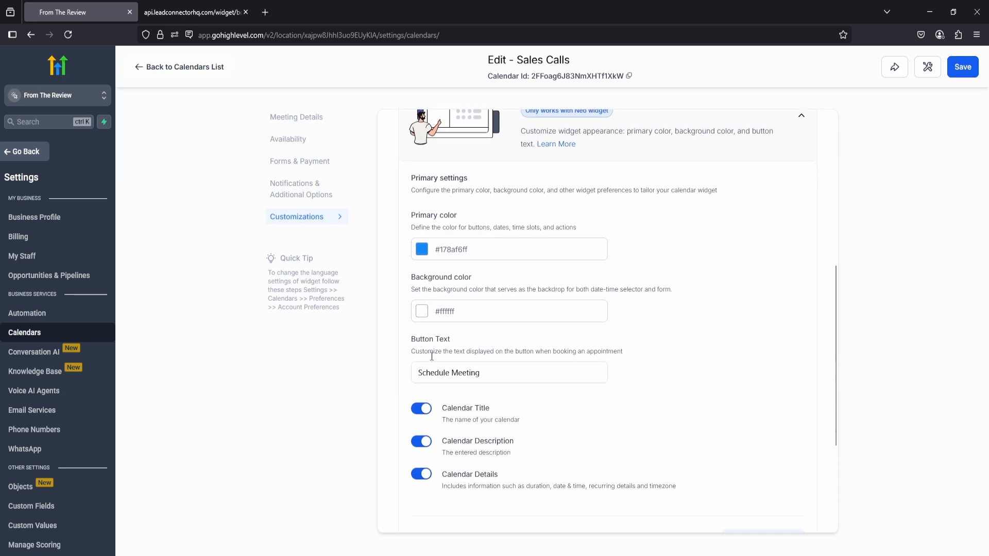
scroll(432, 356, "down", 3)
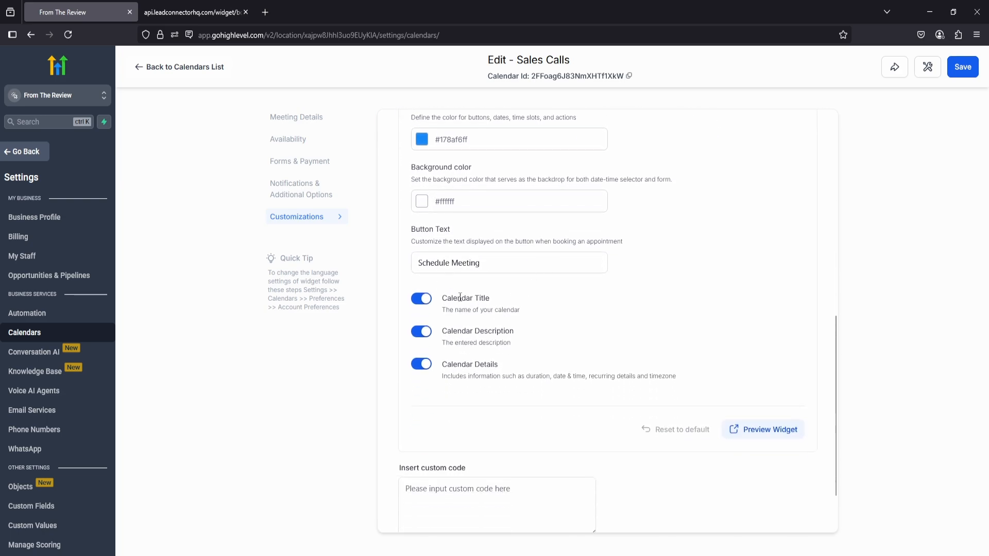
left_click(462, 254)
scroll(455, 252, "down", 2)
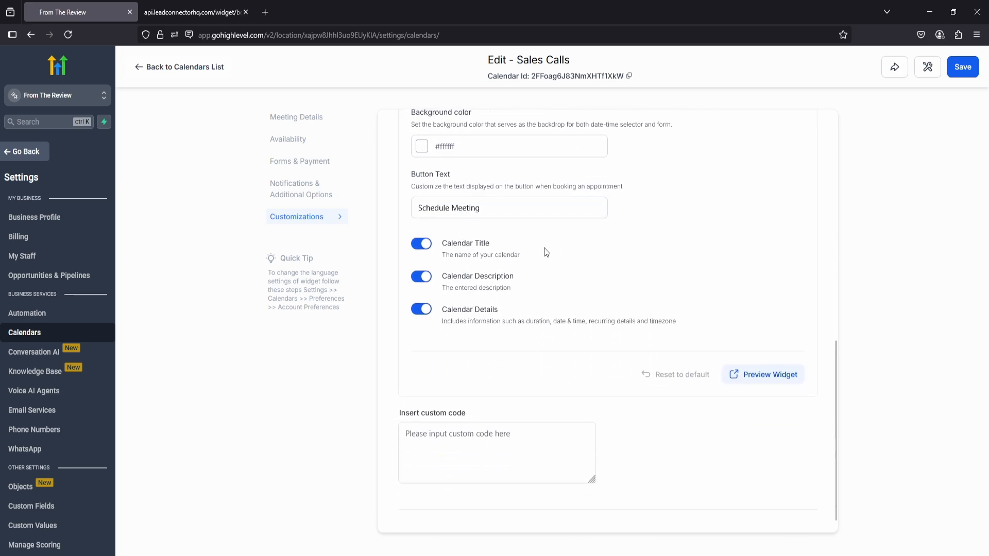
scroll(547, 252, "down", 1)
scroll(558, 298, "up", 10)
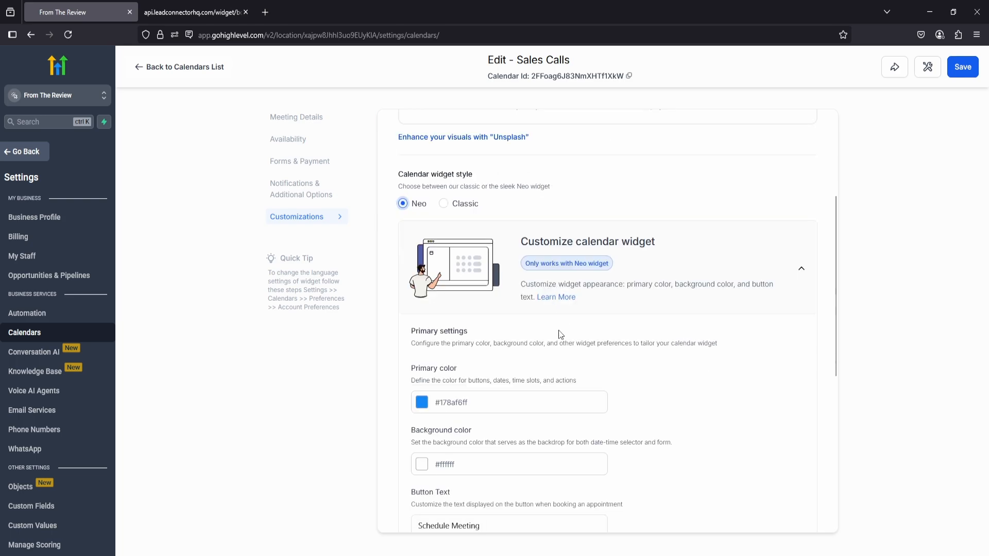
Save the Sales Calls calendar and show its embed code in the sharing options.
left_click(956, 69)
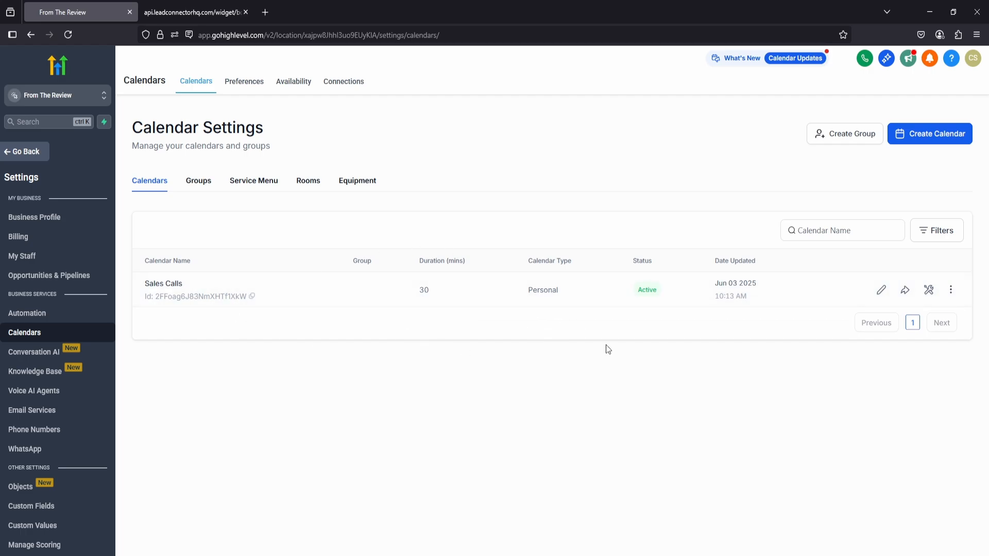
left_click(906, 292)
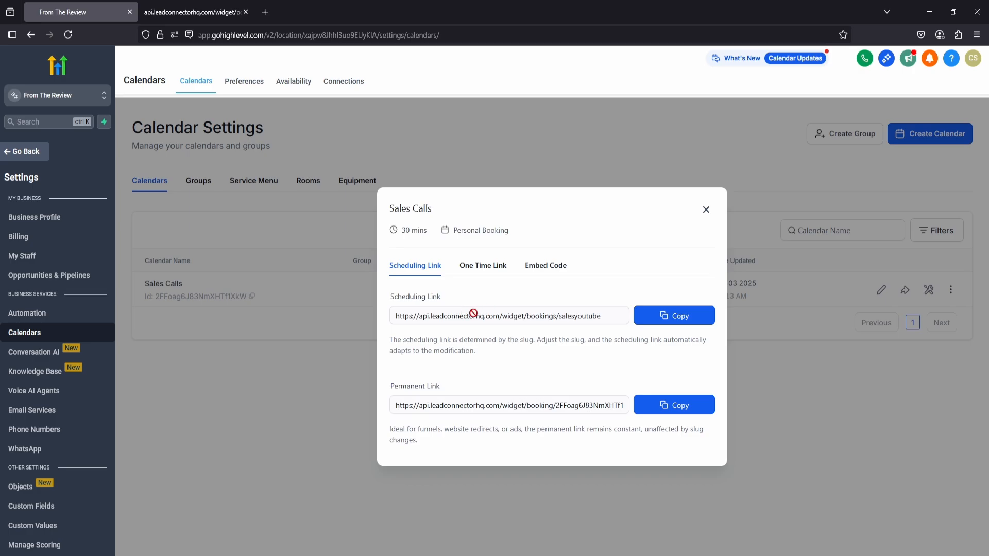
left_click(555, 272)
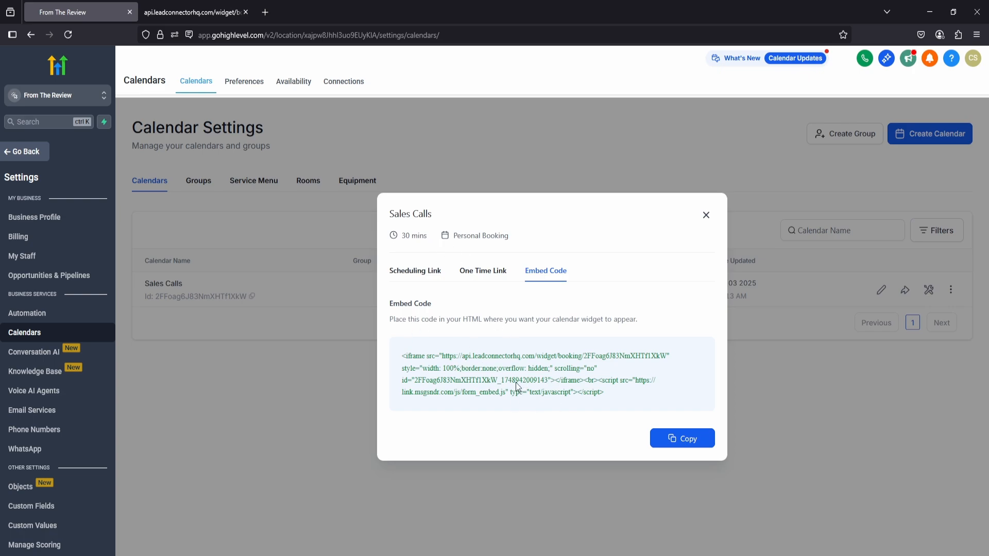
View the one-time link option, copy the Sales Calls scheduling link, and open it in a new browser tab.
left_click(480, 278)
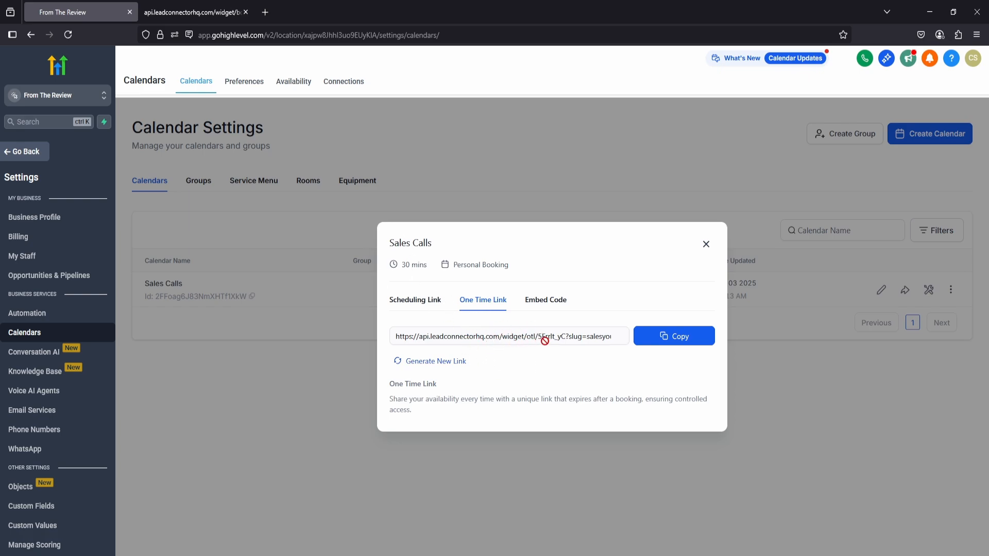
left_click(415, 300)
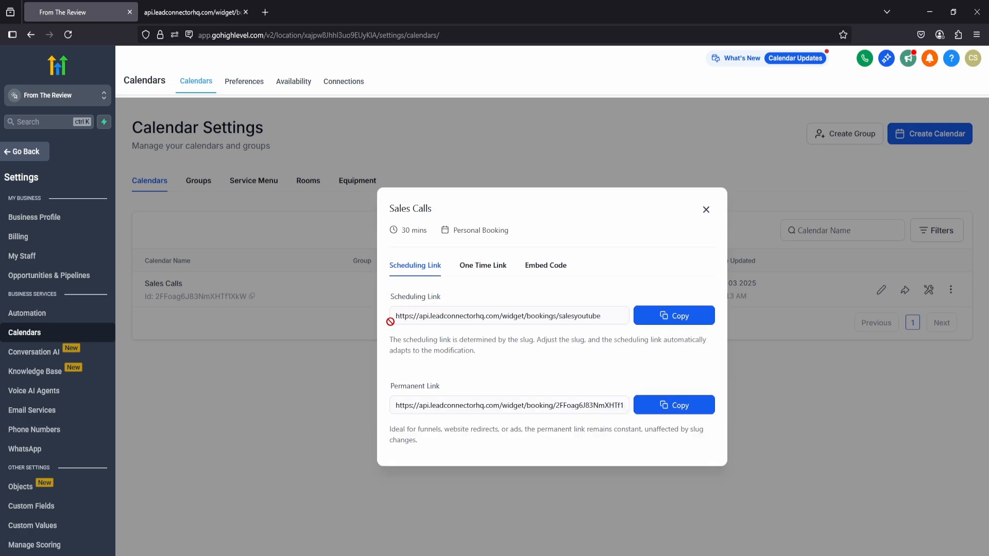
left_click(680, 316)
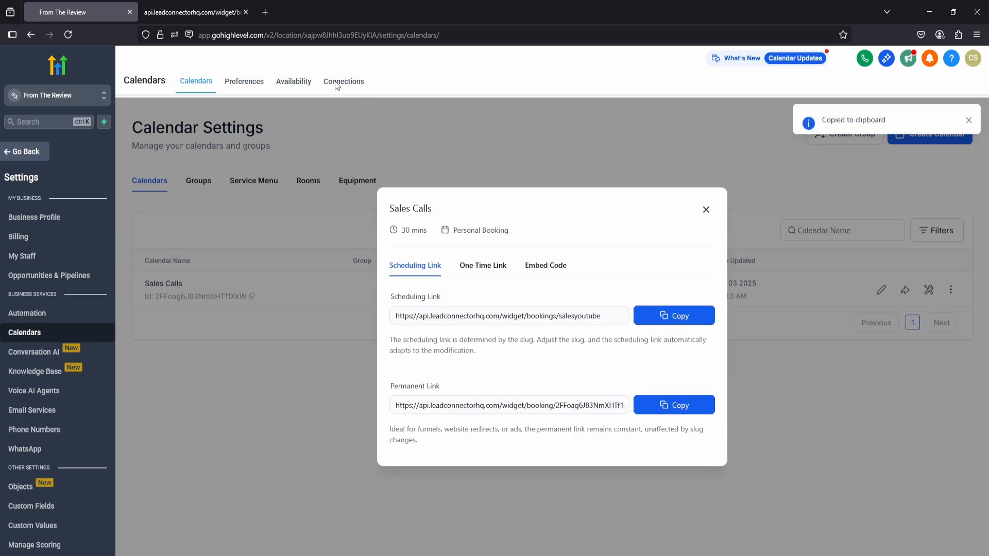
left_click(265, 11)
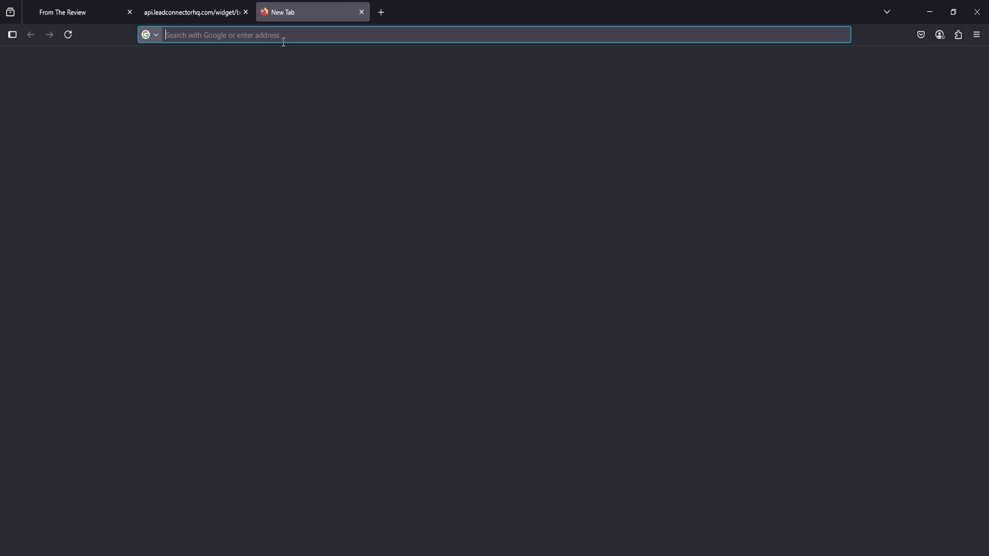
key("ctrl+v")
key("Return")
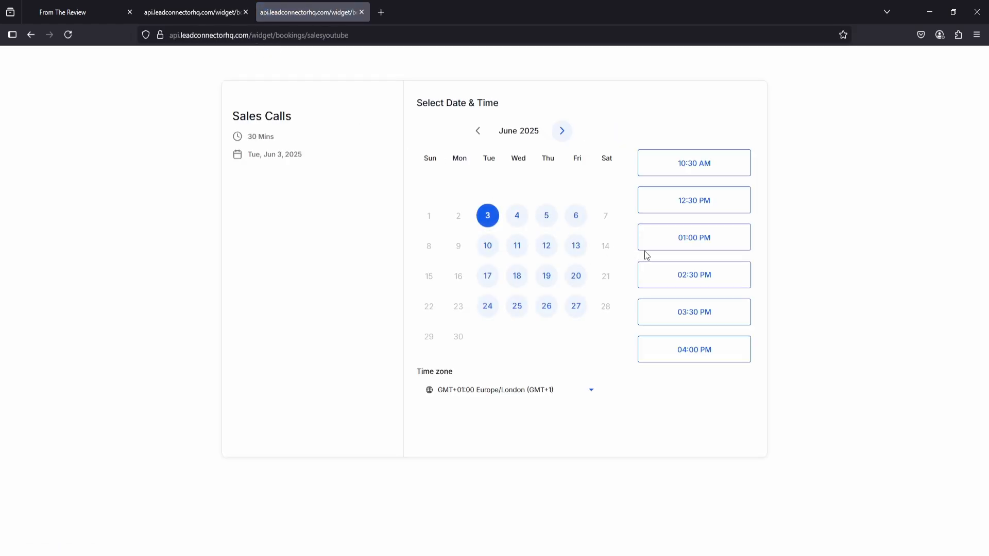
Test the public booking page by choosing the 08:30 AM slot on June 18, 2025, and return to the calendar settings.
left_click(516, 221)
left_click(518, 255)
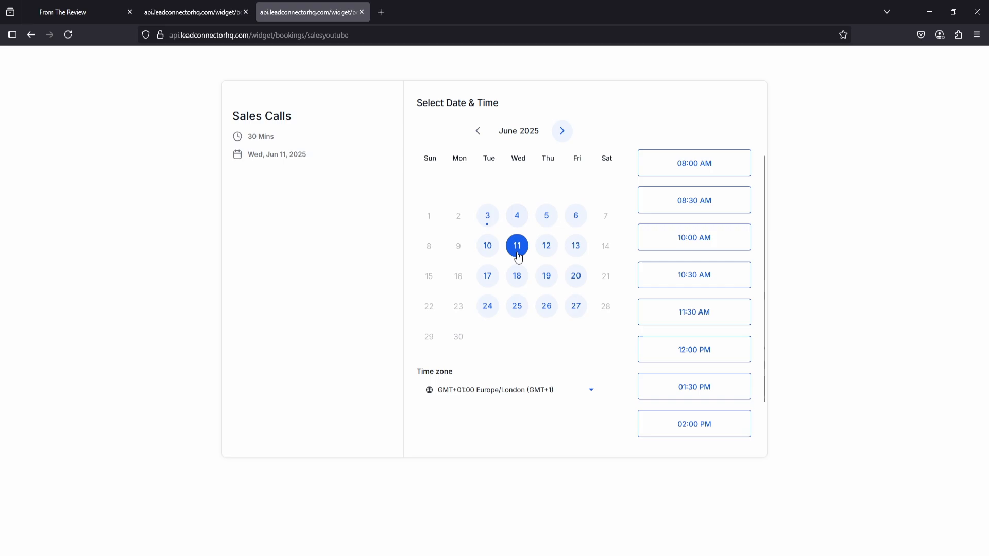
left_click(519, 278)
scroll(681, 251, "down", 1)
scroll(683, 257, "up", 1)
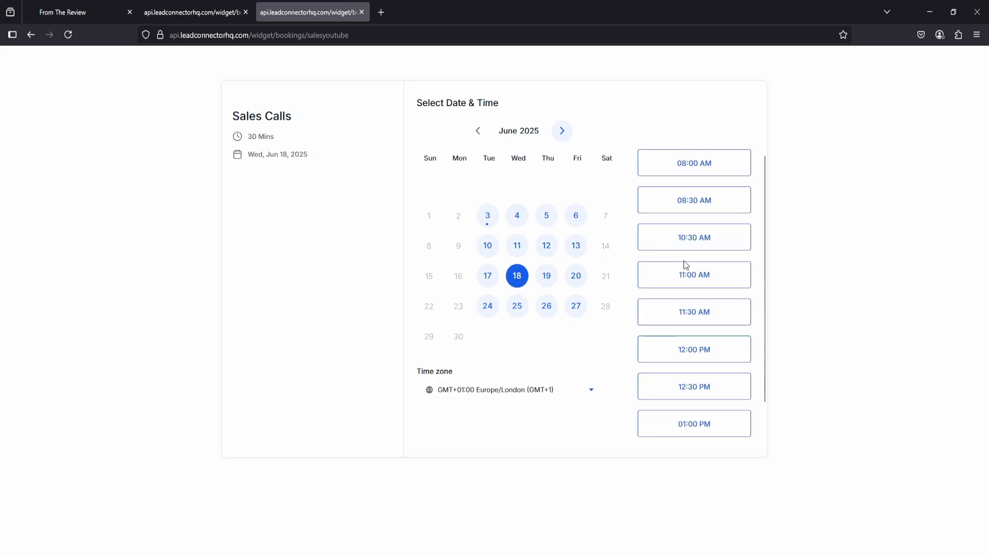
left_click(684, 202)
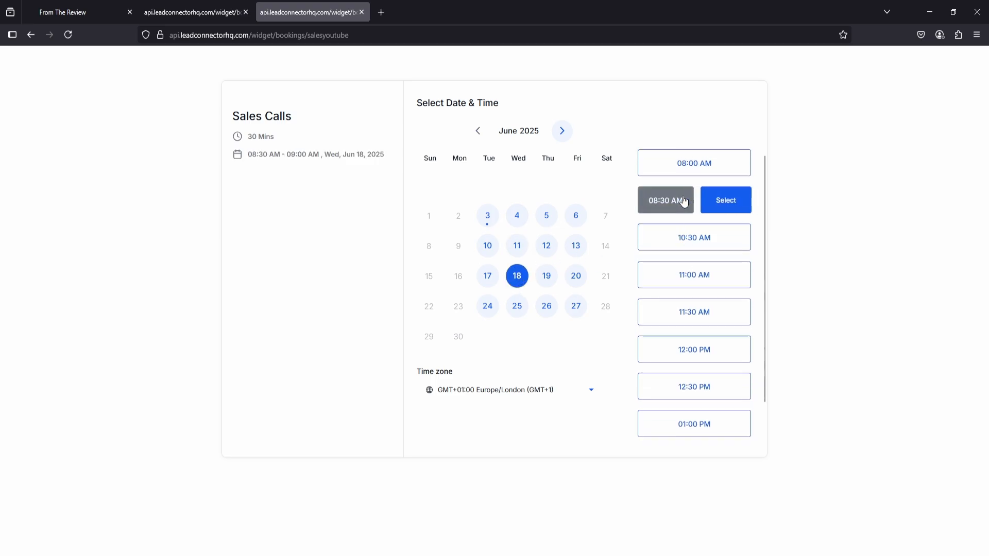
left_click(723, 203)
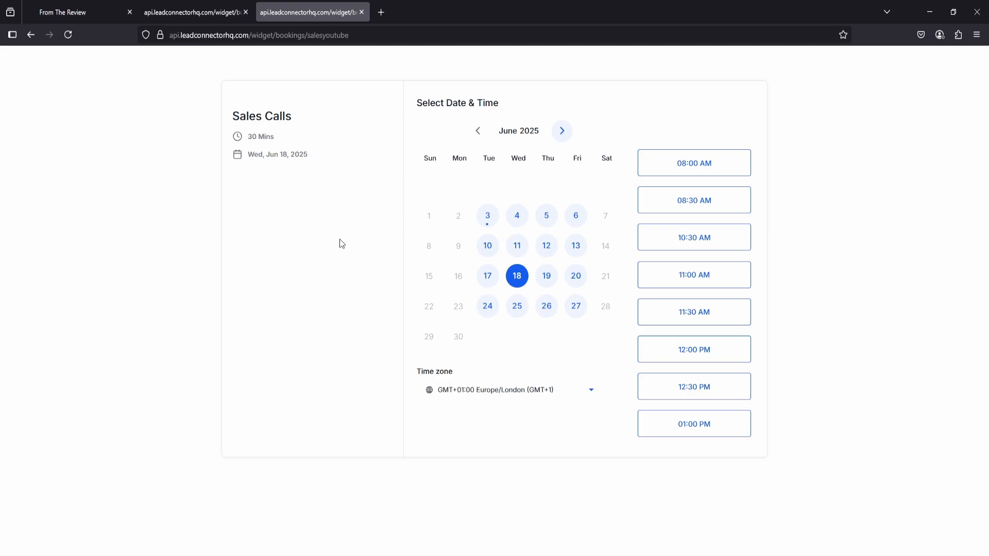
left_click(78, 6)
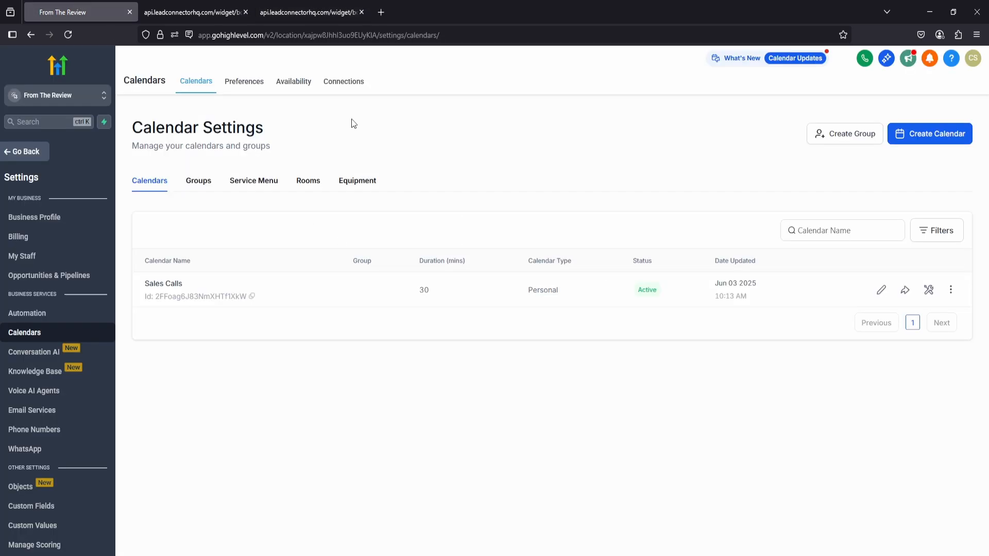